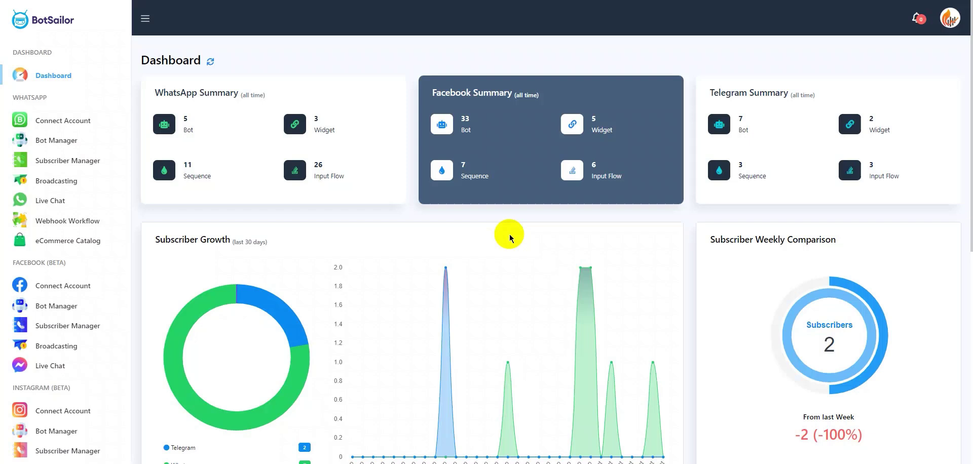
- Open a new carousel media template in the message template settings of the BotSailorDevs WhatsApp bot
{"action": "left_click", "coordinate": [64, 146]}
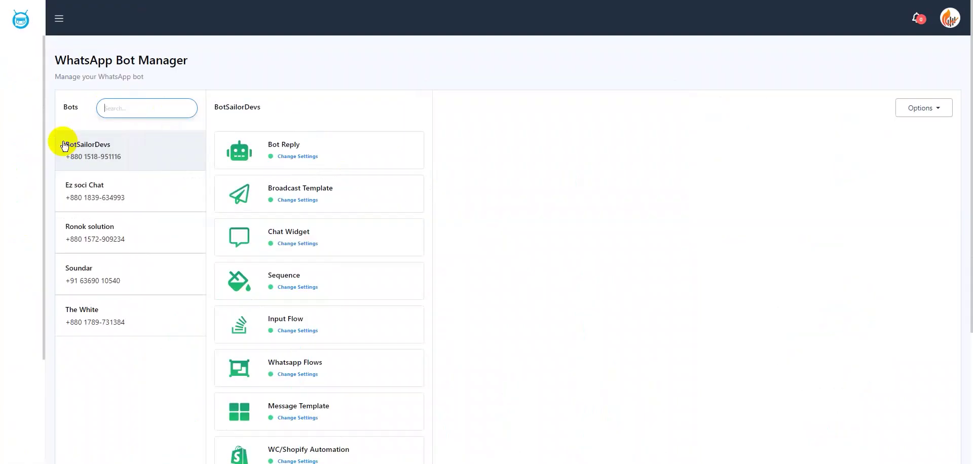
{"action": "left_click", "coordinate": [297, 412]}
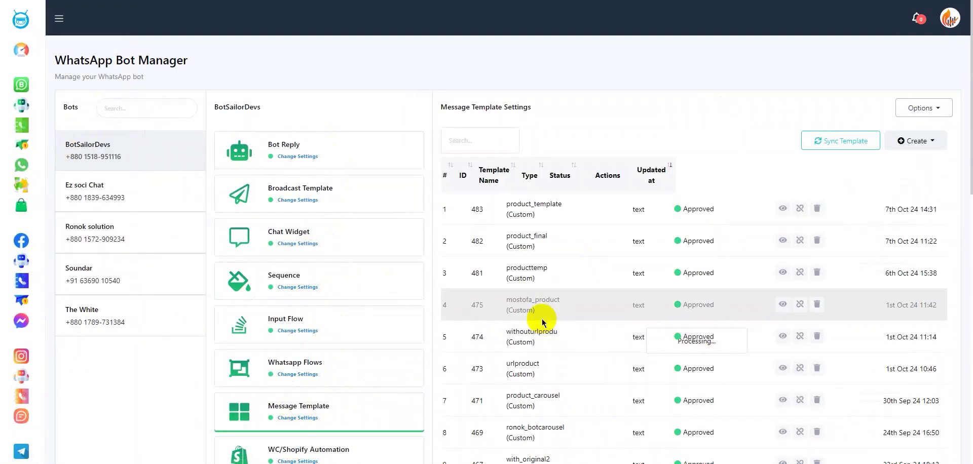
{"action": "left_click", "coordinate": [906, 151]}
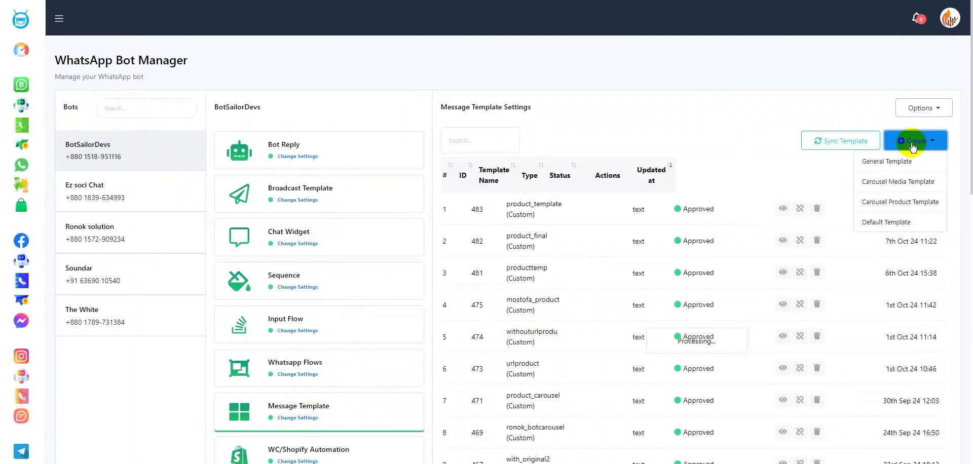
{"action": "left_click", "coordinate": [880, 181]}
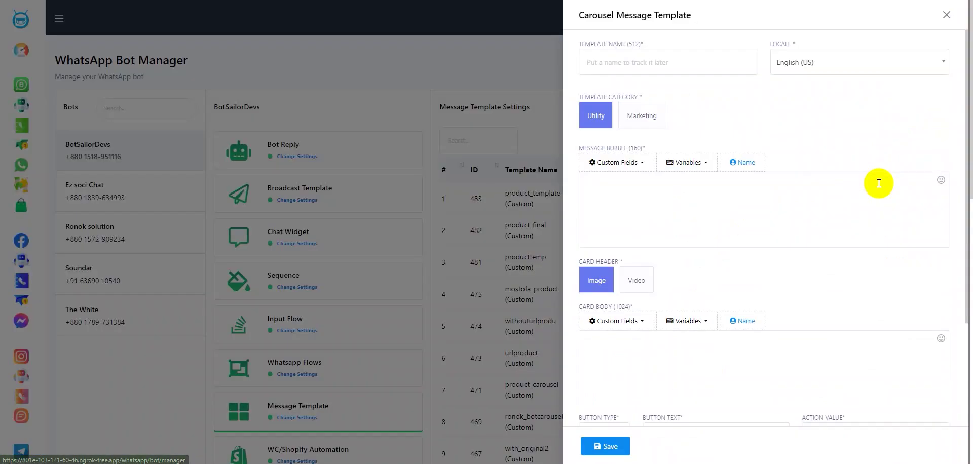
- Name the carousel template media_temp and set its category to Marketing
{"action": "left_click", "coordinate": [650, 66]}
{"action": "type", "text": "media_temp"}
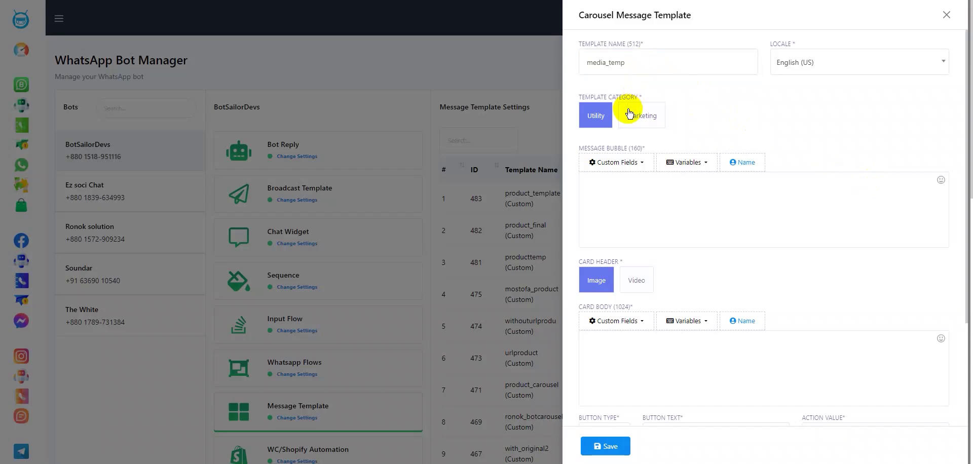
{"action": "left_click", "coordinate": [633, 114]}
- Write the message bubble as "Hi there, #User-Name#, check out our lates arrivals! choose your style!", inserting the name variable for the recipient
{"action": "left_click", "coordinate": [620, 185]}
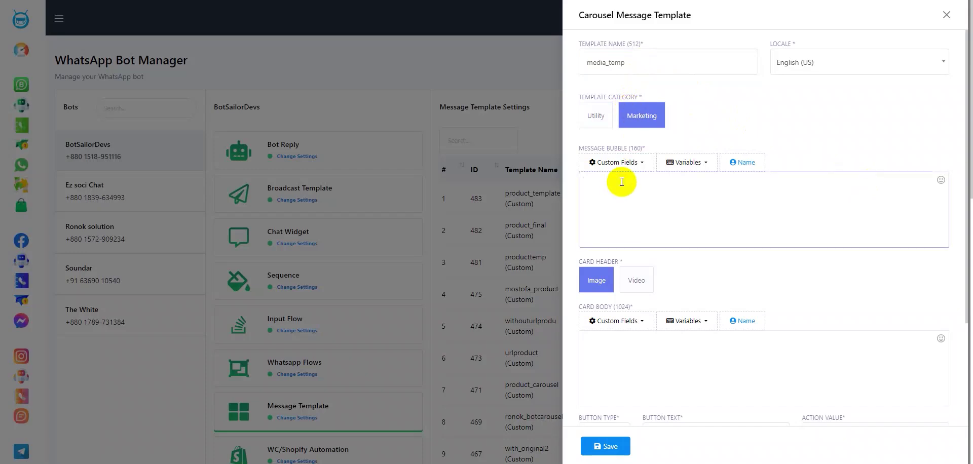
{"action": "type", "text": "Hi there,"}
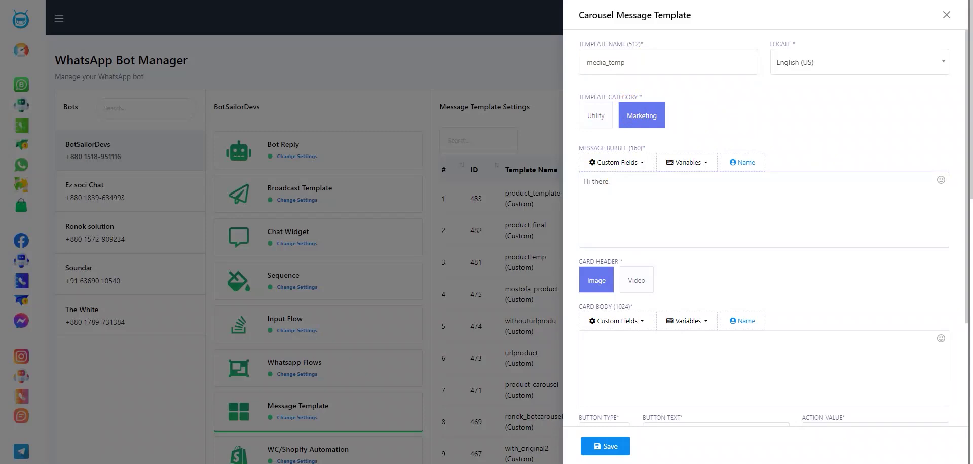
{"action": "left_click", "coordinate": [733, 163]}
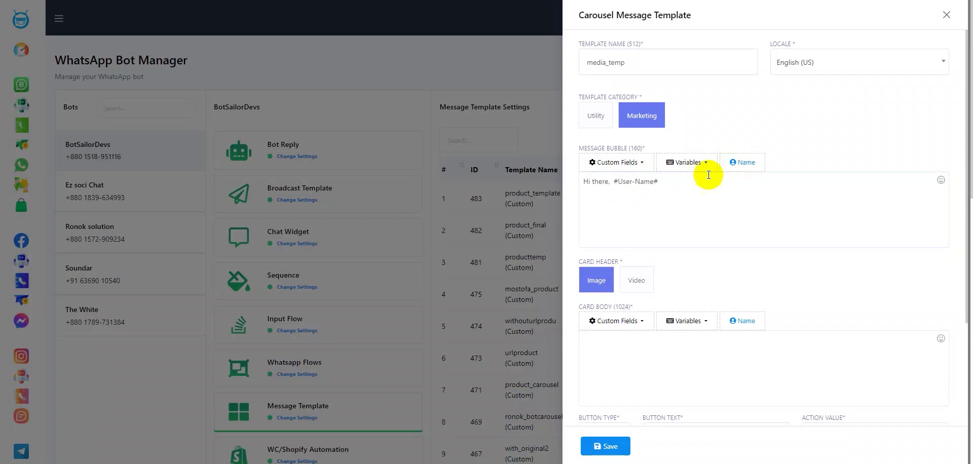
{"action": "type", "text": ", check out "}
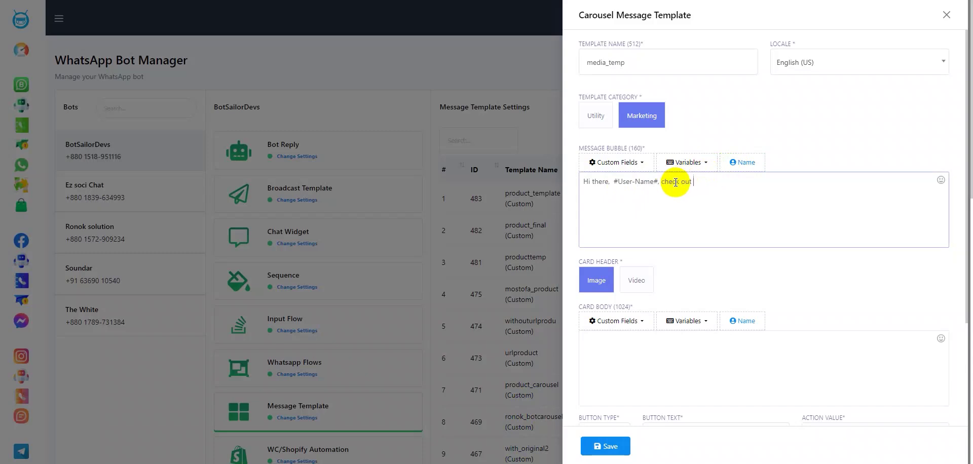
{"action": "type", "text": "our lates arrivals! choose your style!"}
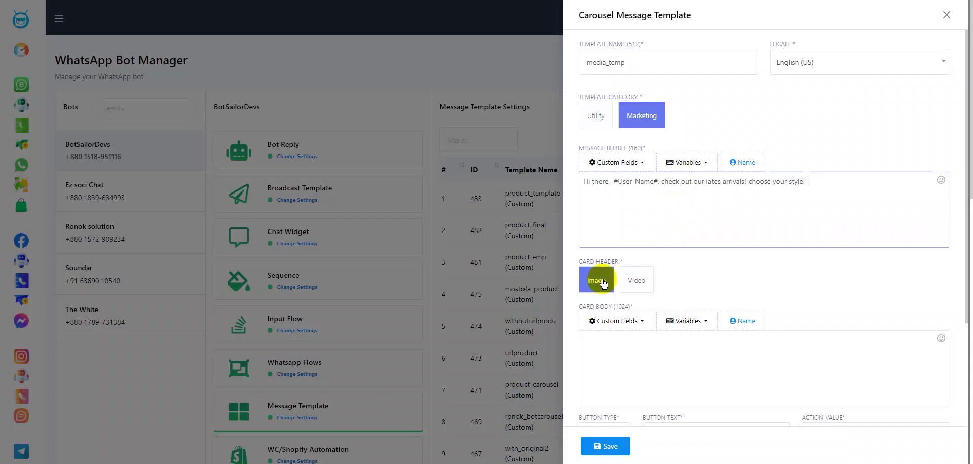
- Enter "Floral Dress" as the first card's body text
{"action": "scroll", "coordinate": [602, 280], "scroll_direction": "down", "scroll_amount": 2}
{"action": "scroll", "coordinate": [603, 279], "scroll_direction": "down", "scroll_amount": 1}
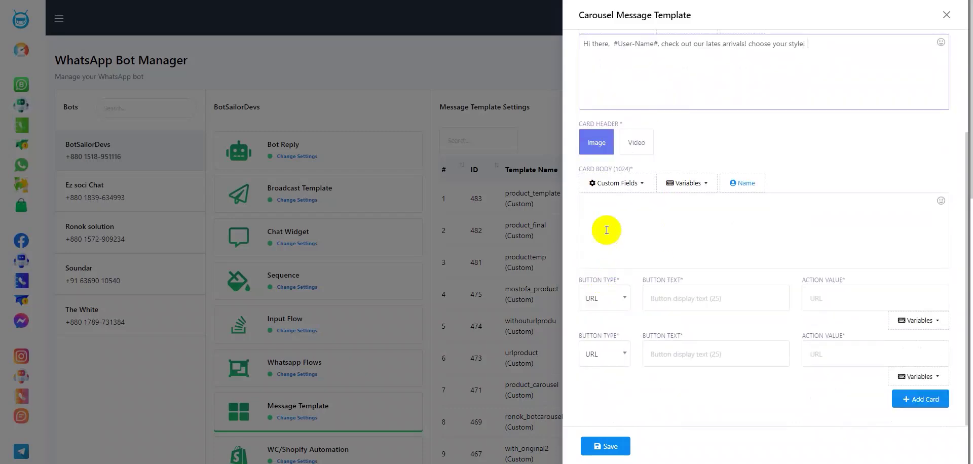
{"action": "left_click", "coordinate": [591, 216]}
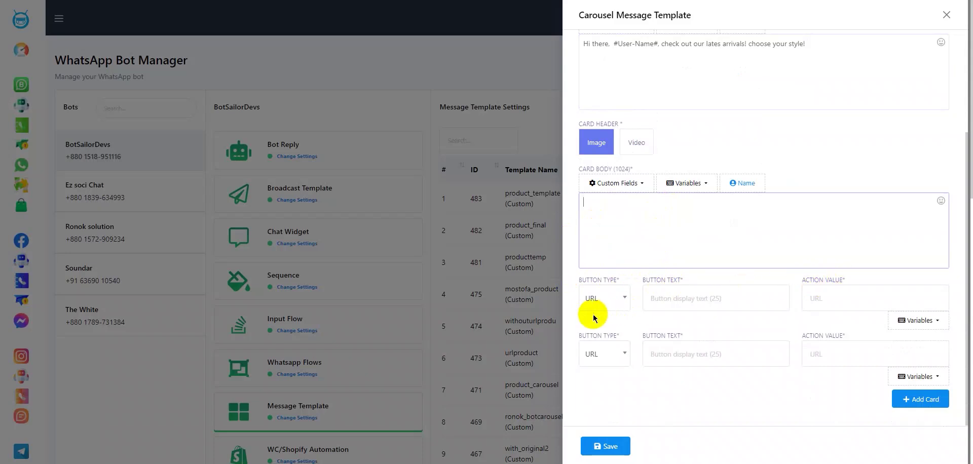
{"action": "left_click", "coordinate": [623, 303]}
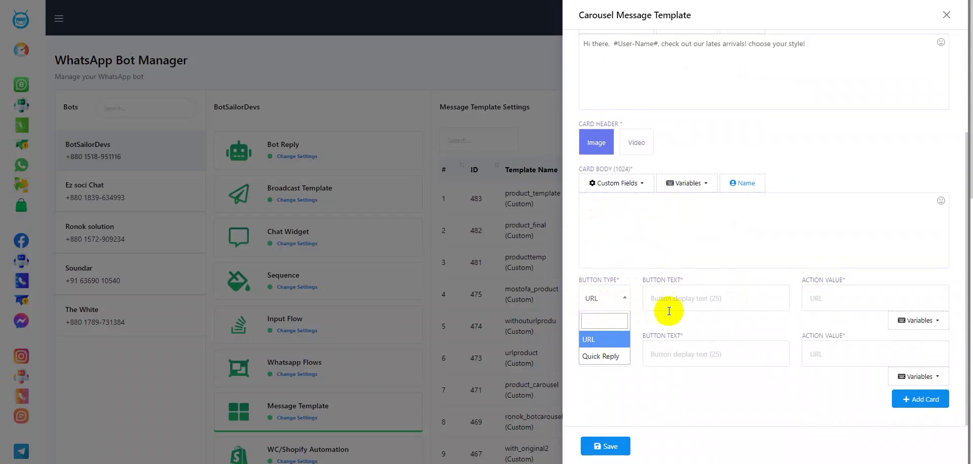
{"action": "left_click", "coordinate": [620, 301]}
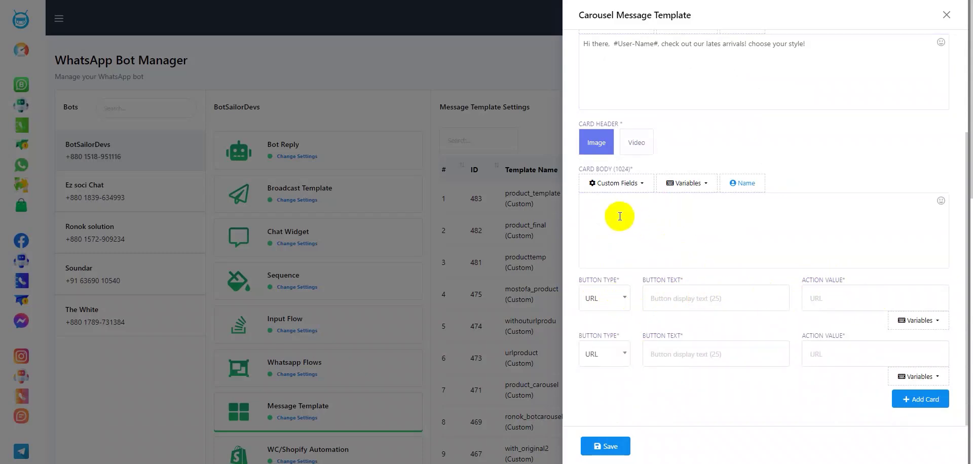
{"action": "left_click", "coordinate": [618, 216]}
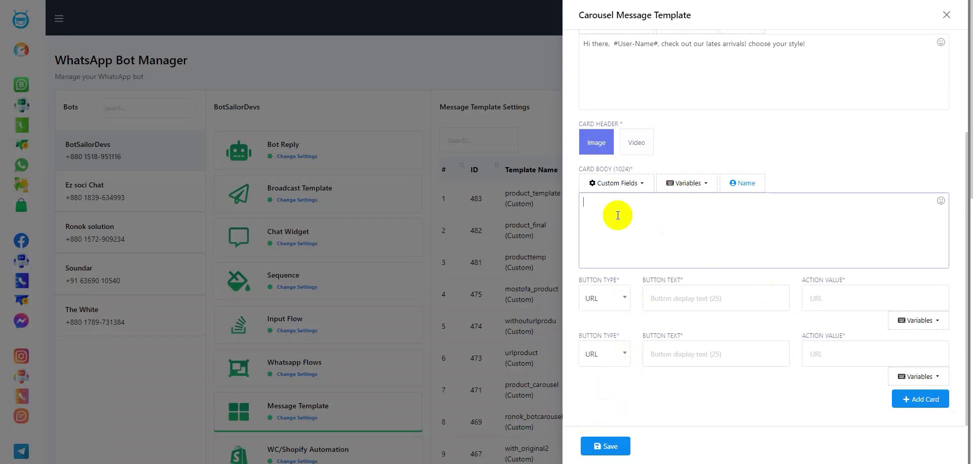
{"action": "type", "text": "Floral Dress"}
- Label the first card's URL button "Buy Now" and link it to the floral maxi dress page copied from petalandpup.com.au
{"action": "left_click", "coordinate": [709, 298]}
{"action": "type", "text": "Buy Now"}
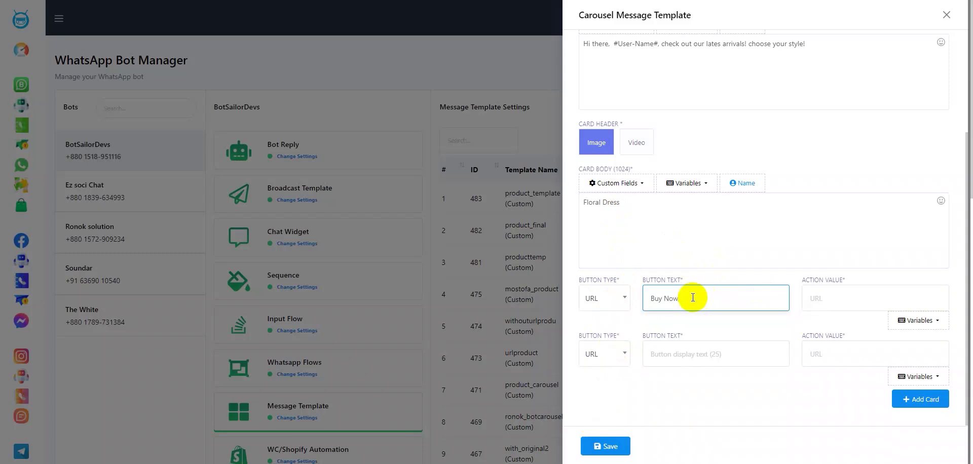
{"action": "left_click", "coordinate": [821, 299]}
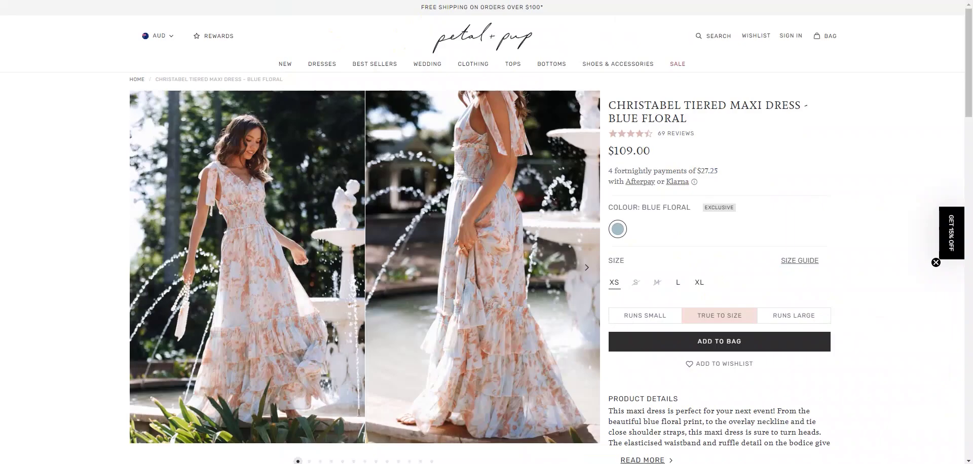
{"action": "right_click", "coordinate": [266, 1]}
{"action": "left_click", "coordinate": [294, 65]}
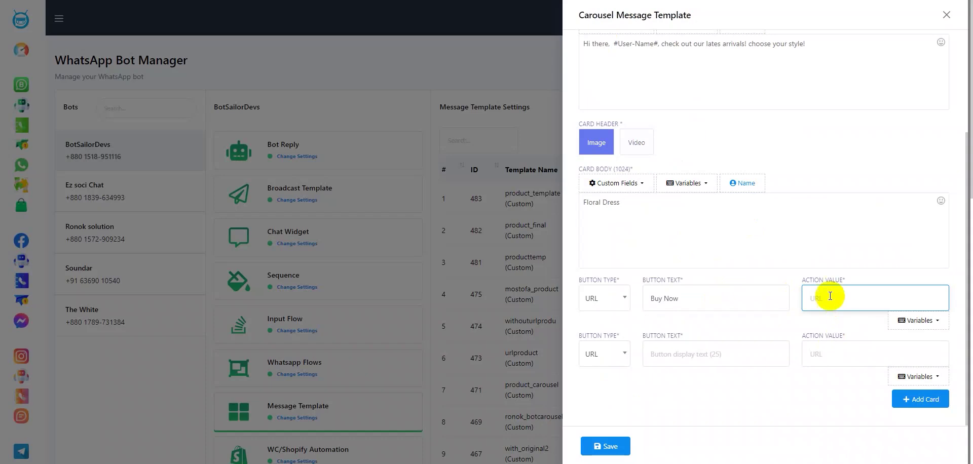
{"action": "right_click", "coordinate": [830, 296]}
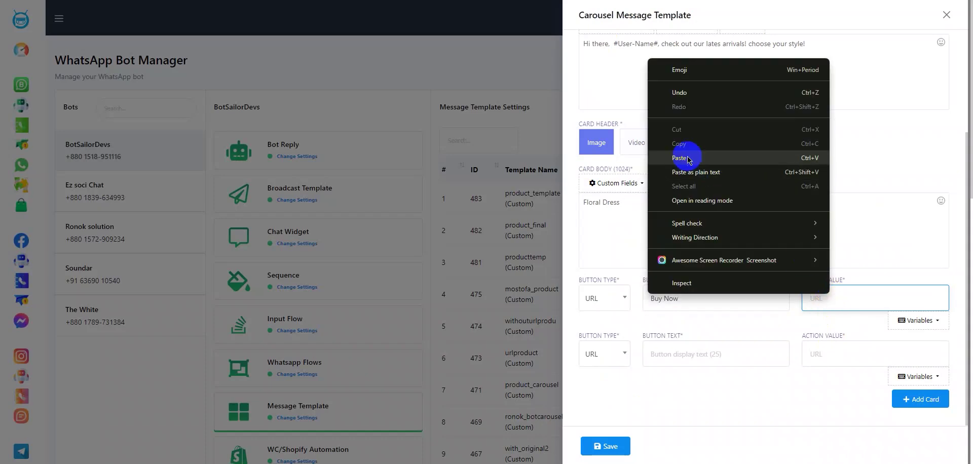
{"action": "left_click", "coordinate": [717, 156]}
- Set the first card's second button to Quick Reply with the text "Contact us"
{"action": "left_click", "coordinate": [616, 354]}
{"action": "left_click", "coordinate": [606, 410]}
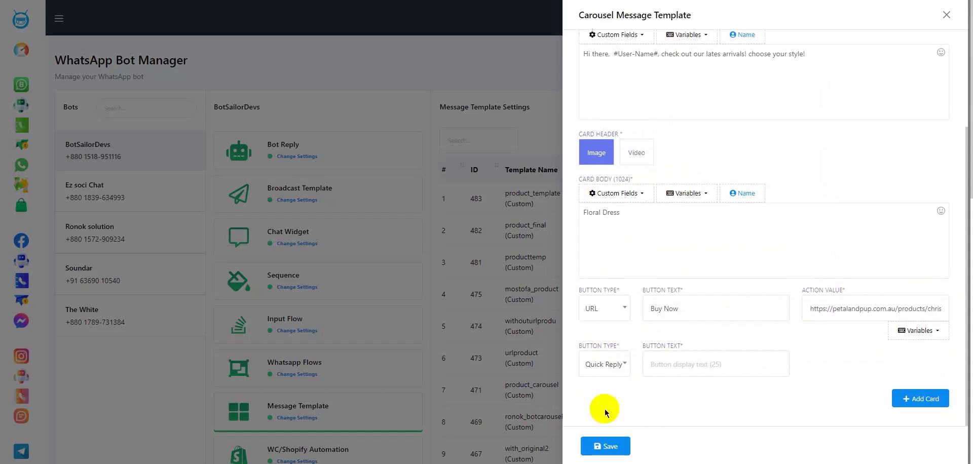
{"action": "left_click", "coordinate": [675, 367]}
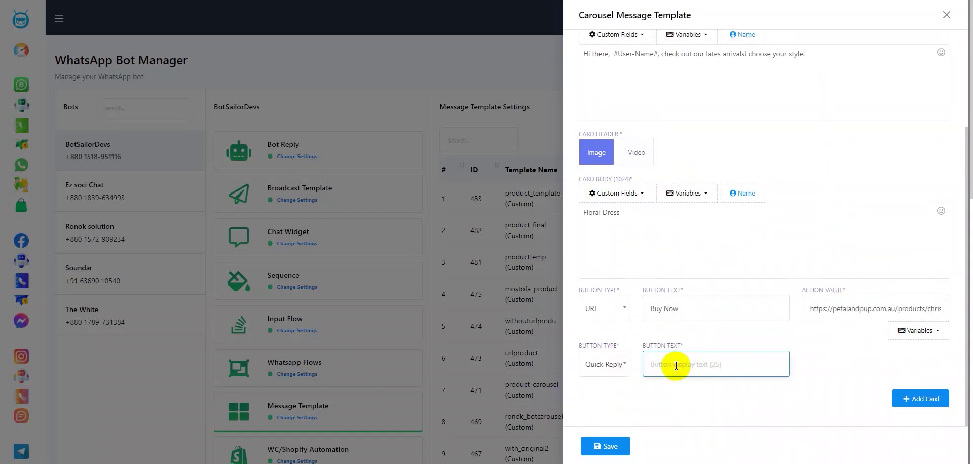
{"action": "type", "text": "Contact us"}
- Add a second card to the carousel with the body text "Loose fit Hoodie"
{"action": "left_click", "coordinate": [922, 398]}
{"action": "scroll", "coordinate": [699, 304], "scroll_direction": "down", "scroll_amount": 4}
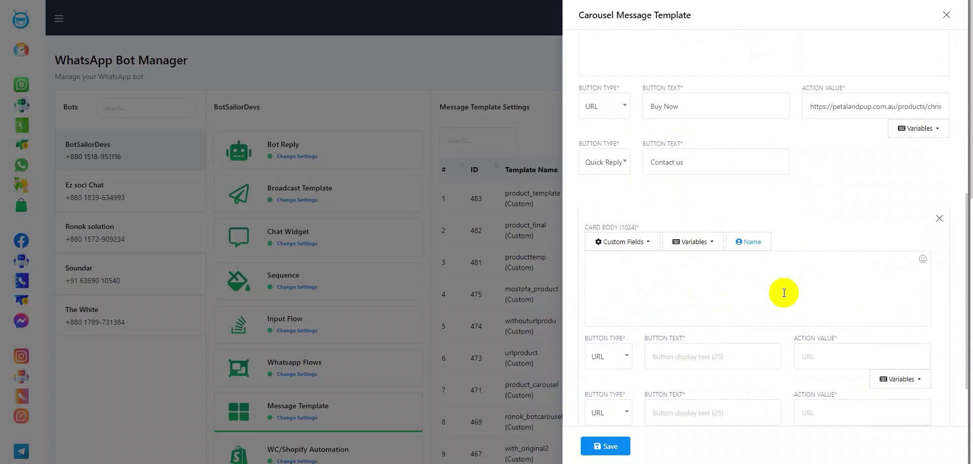
{"action": "left_click", "coordinate": [627, 269]}
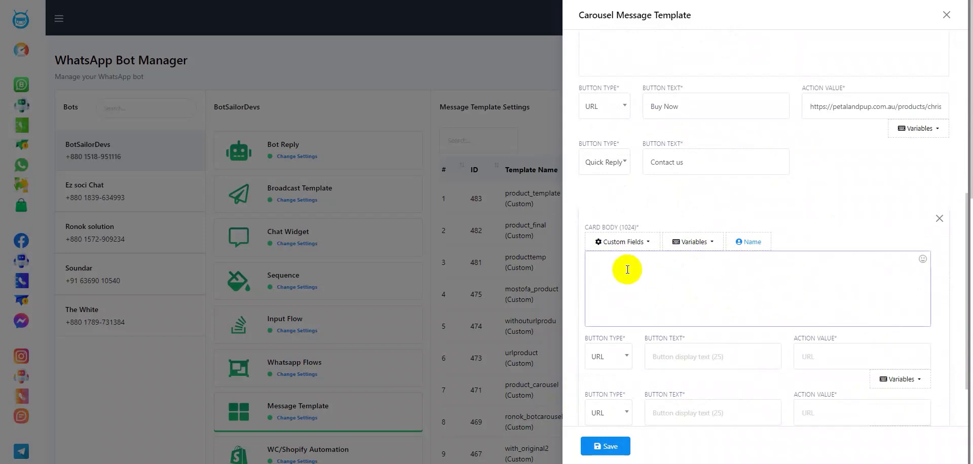
{"action": "type", "text": "Loose fit Hoodie"}
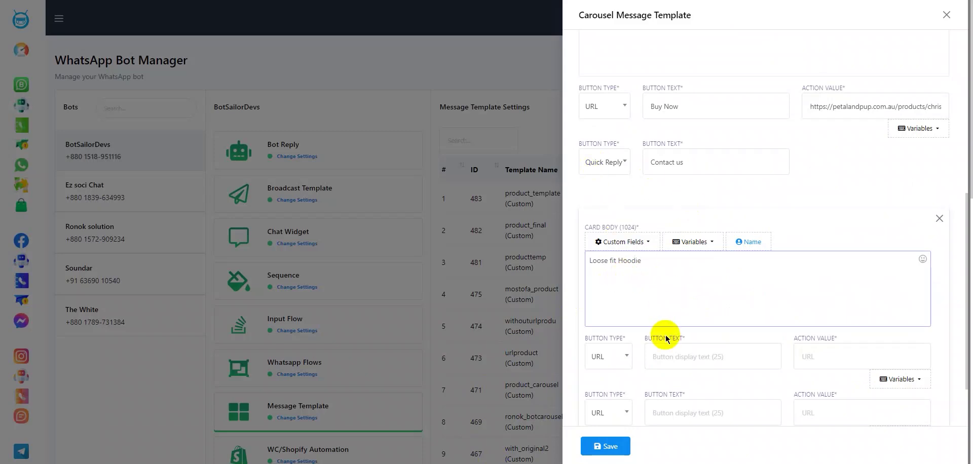
- Label the second card's URL button "Buy Now" and link it to the green hoodie page copied from www2.hm.com
{"action": "scroll", "coordinate": [664, 334], "scroll_direction": "down", "scroll_amount": 2}
{"action": "left_click", "coordinate": [690, 289]}
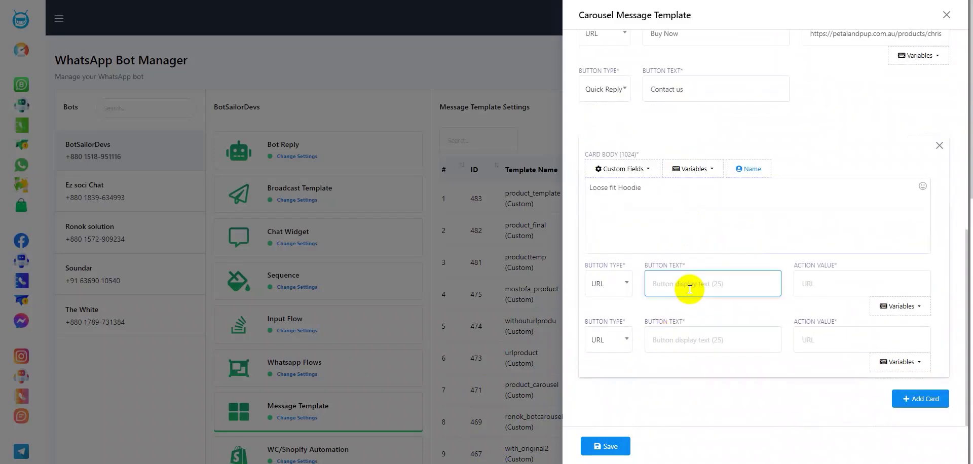
{"action": "type", "text": "Buy Now"}
{"action": "left_click", "coordinate": [820, 285]}
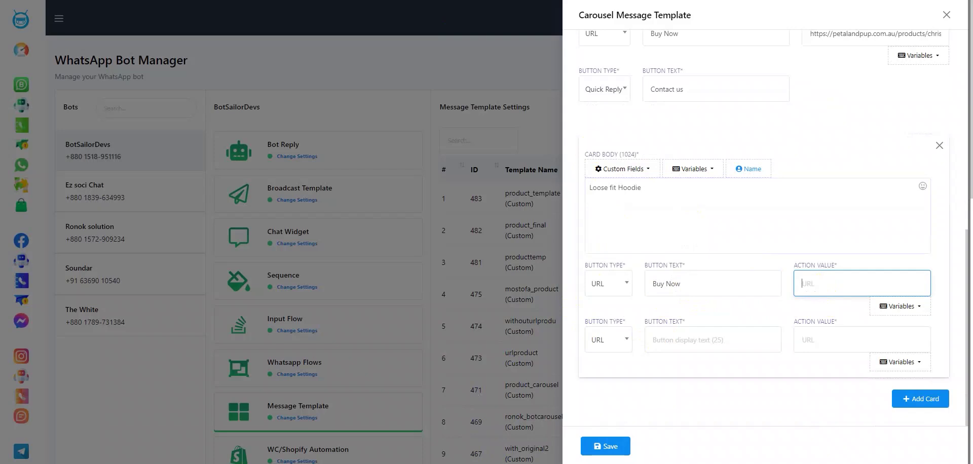
{"action": "key", "text": "alt+Tab"}
{"action": "right_click", "coordinate": [243, 2]}
{"action": "left_click", "coordinate": [251, 61]}
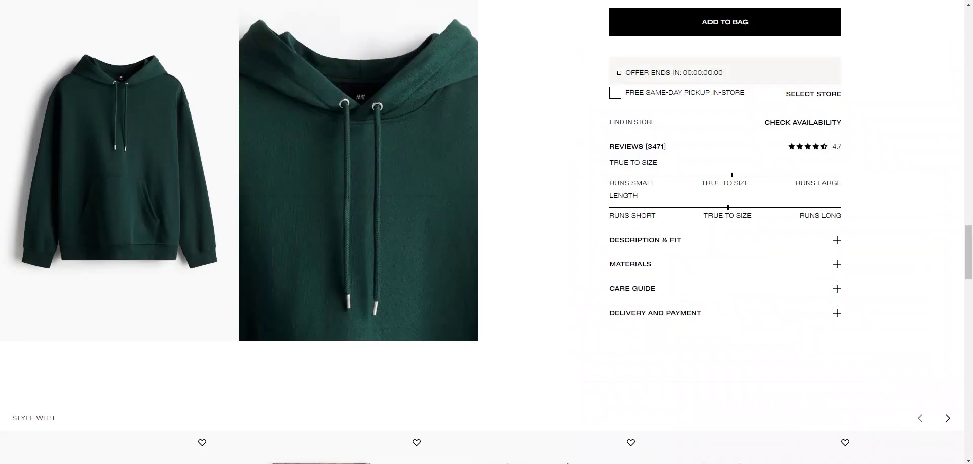
{"action": "key", "text": "alt+Tab"}
{"action": "right_click", "coordinate": [815, 277]}
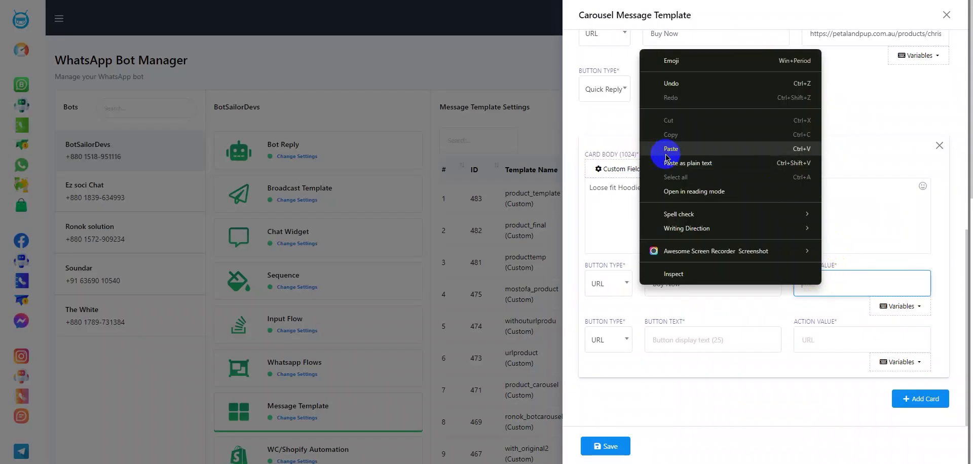
{"action": "left_click", "coordinate": [656, 137]}
- Set the second card's other button to Quick Reply with the text "Contact us"
{"action": "left_click", "coordinate": [616, 339]}
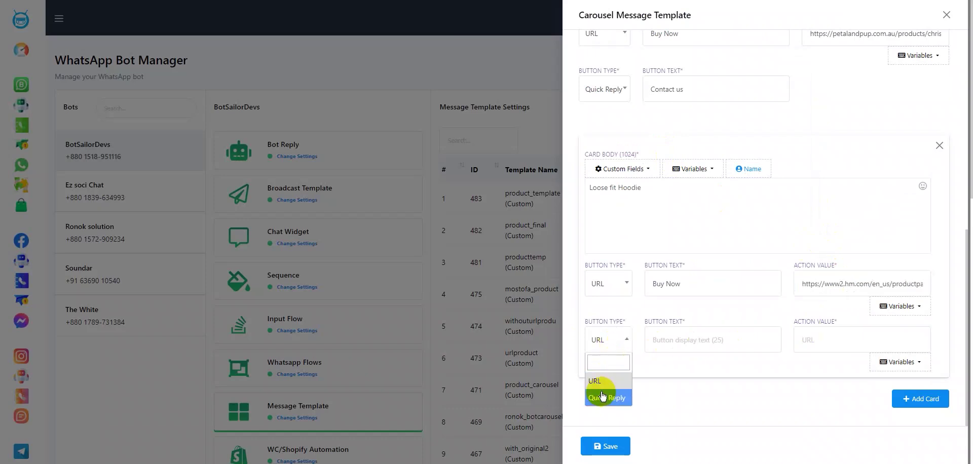
{"action": "left_click", "coordinate": [603, 398]}
{"action": "left_click", "coordinate": [684, 353]}
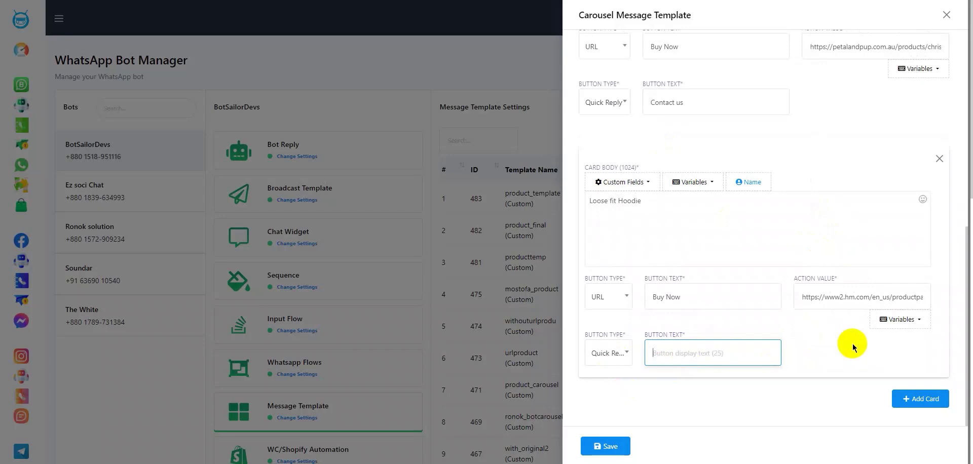
{"action": "type", "text": "Contact us"}
- Save the carousel template and synchronize the message template list twice to refresh its approval status
{"action": "scroll", "coordinate": [853, 348], "scroll_direction": "down", "scroll_amount": 3}
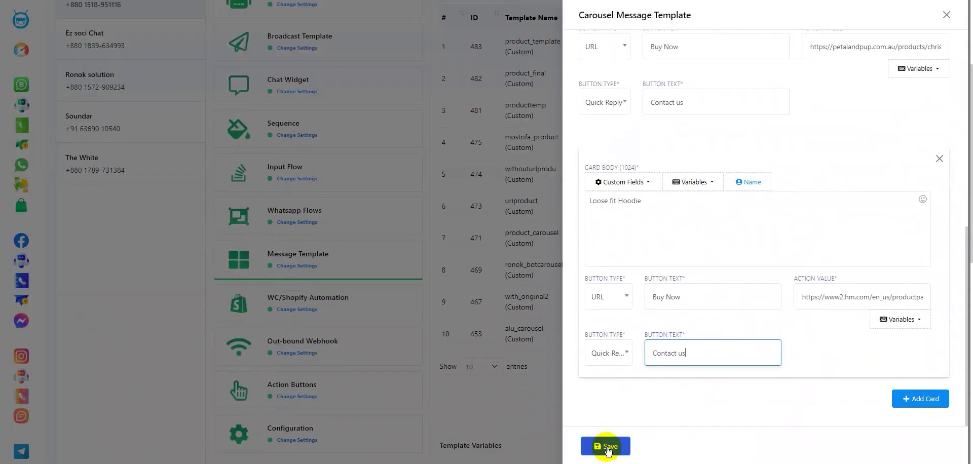
{"action": "left_click", "coordinate": [607, 447]}
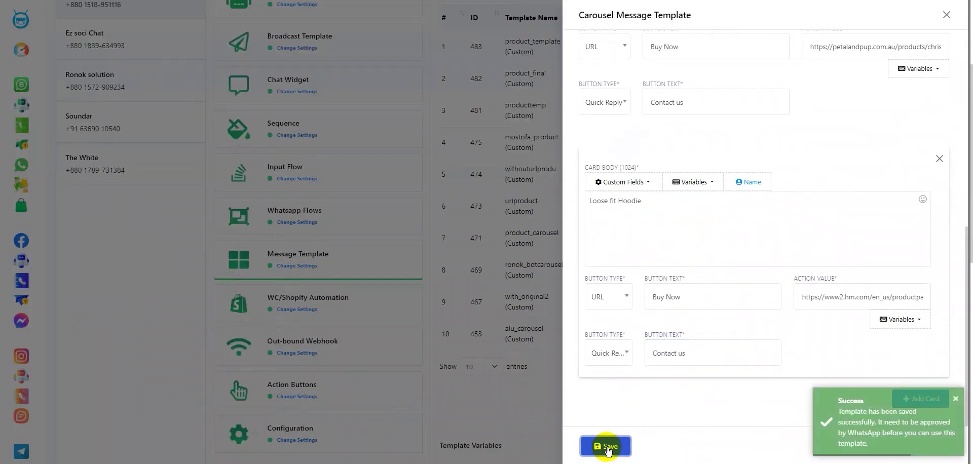
{"action": "left_click", "coordinate": [947, 15]}
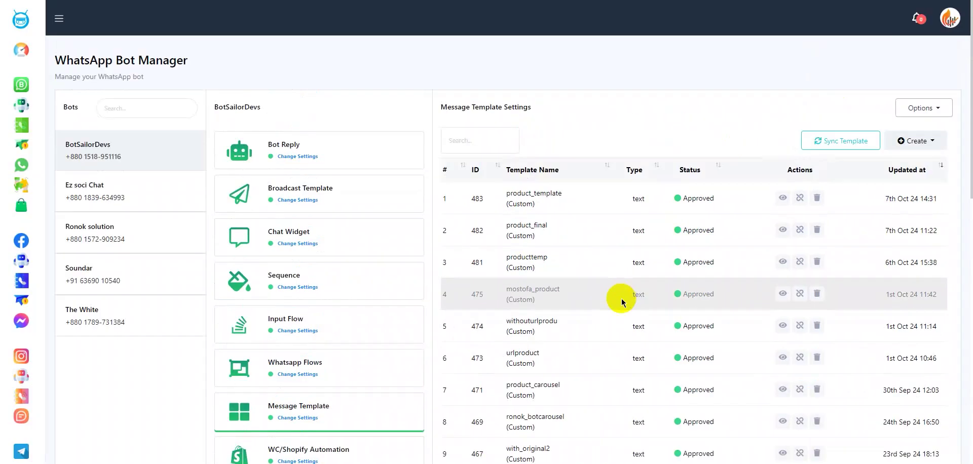
{"action": "left_click", "coordinate": [828, 144]}
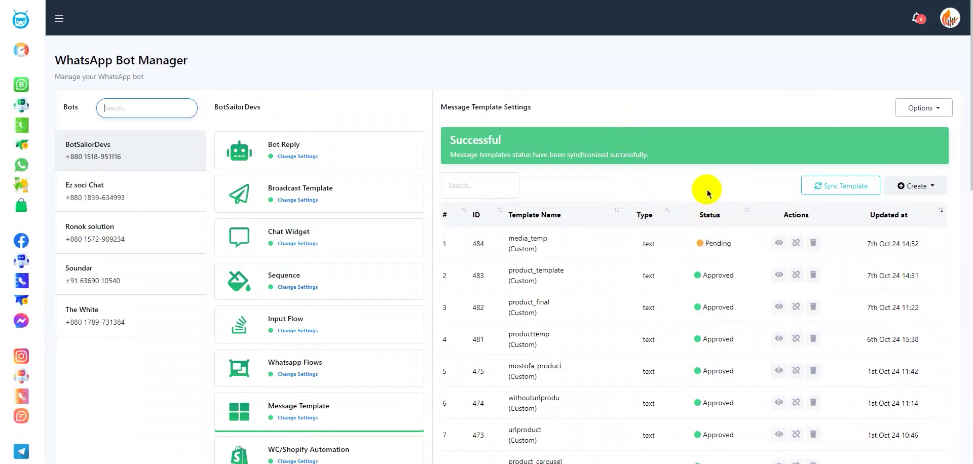
{"action": "left_click", "coordinate": [821, 187]}
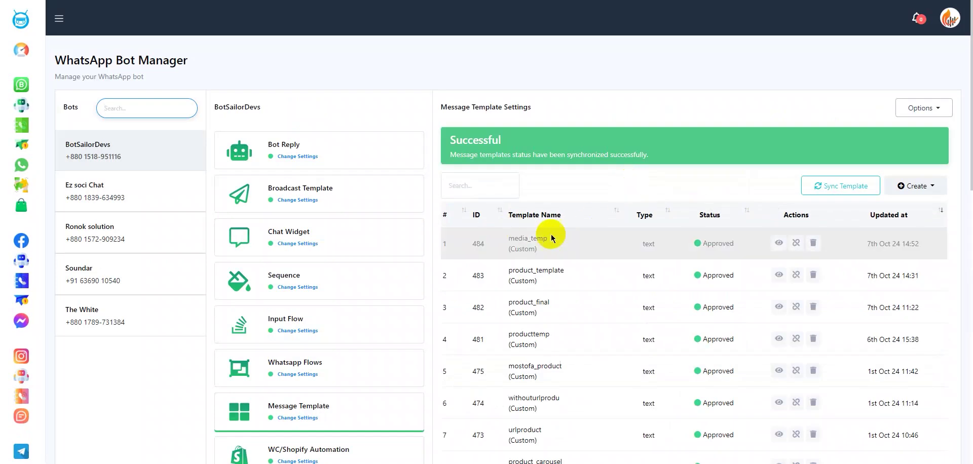
{"action": "mouse_move", "coordinate": [706, 244]}
{"action": "left_mouse_down"}
{"action": "mouse_move", "coordinate": [740, 244]}
{"action": "mouse_move", "coordinate": [722, 247]}
{"action": "left_mouse_up"}
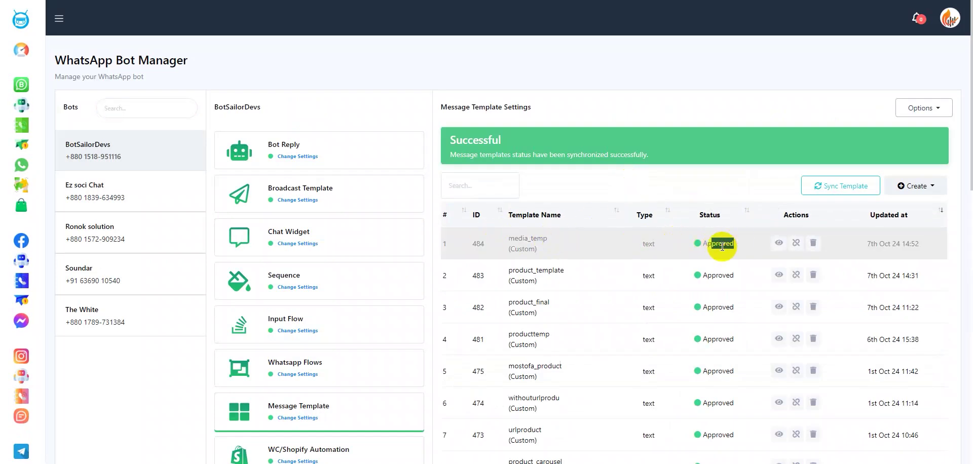
{"action": "left_click", "coordinate": [722, 247]}
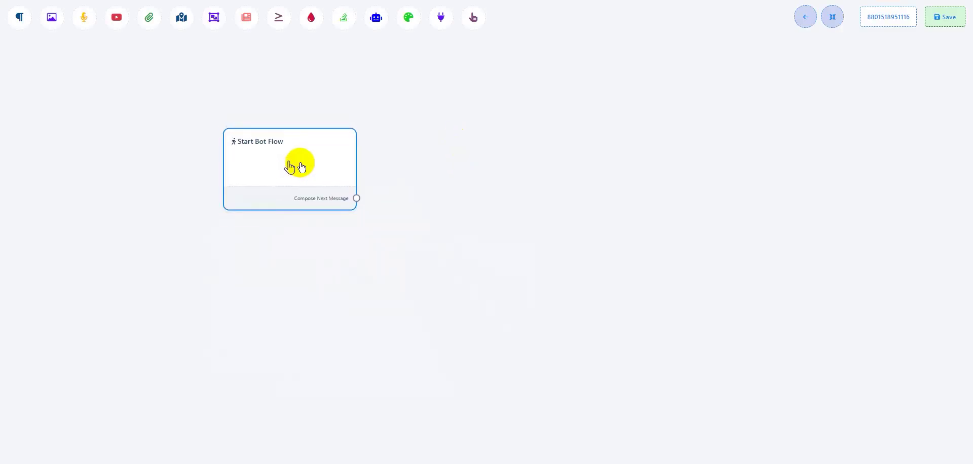
- Configure the start block of the bot flow with the trigger keyword "hellobot1" and the title "mediatemp"
{"action": "left_click", "coordinate": [300, 163]}
{"action": "left_click", "coordinate": [130, 64]}
{"action": "type", "text": "hellobot1"}
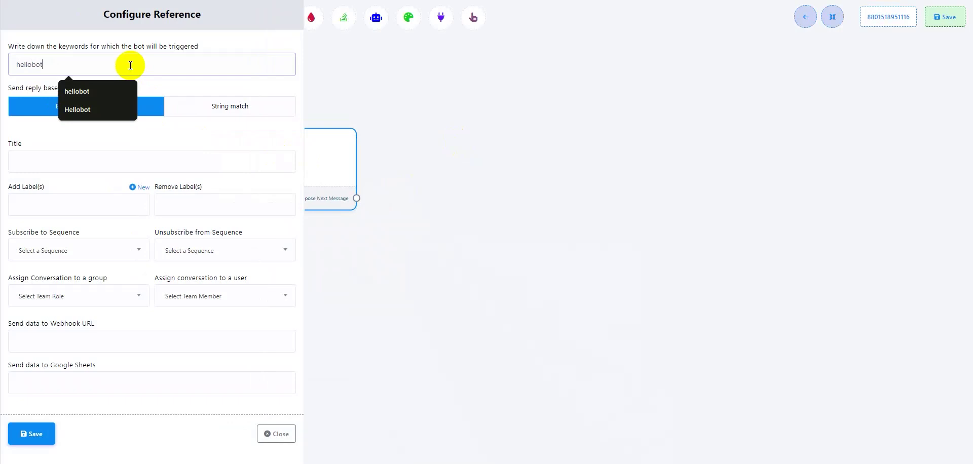
{"action": "left_click", "coordinate": [61, 161]}
{"action": "type", "text": "mediatemp"}
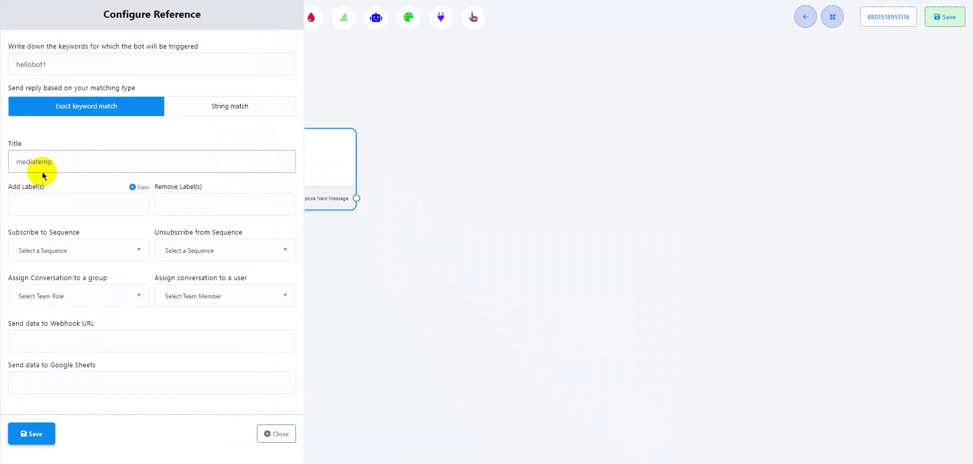
{"action": "left_click", "coordinate": [33, 432]}
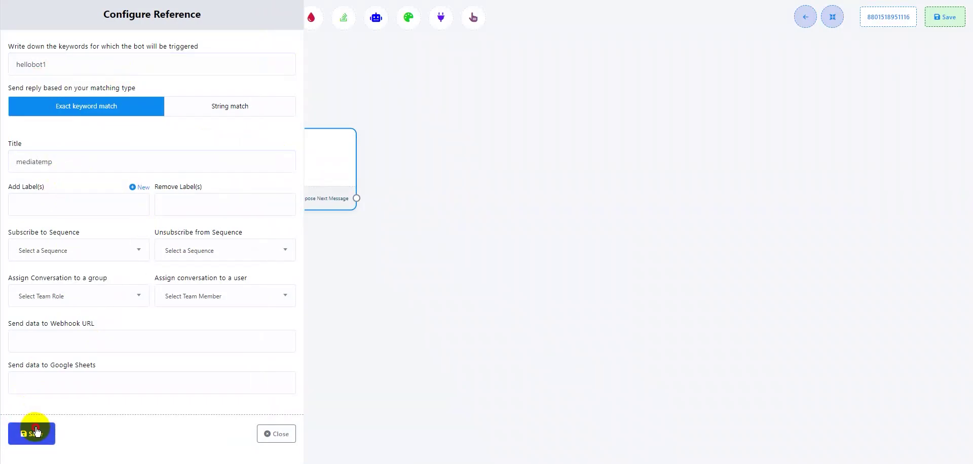
- Add a Template Message block connected to the start block and set its template to media_temp
{"action": "left_click", "coordinate": [409, 18]}
{"action": "left_click_drag", "start_coordinate": [229, 187], "coordinate": [350, 226]}
{"action": "left_click", "coordinate": [381, 202]}
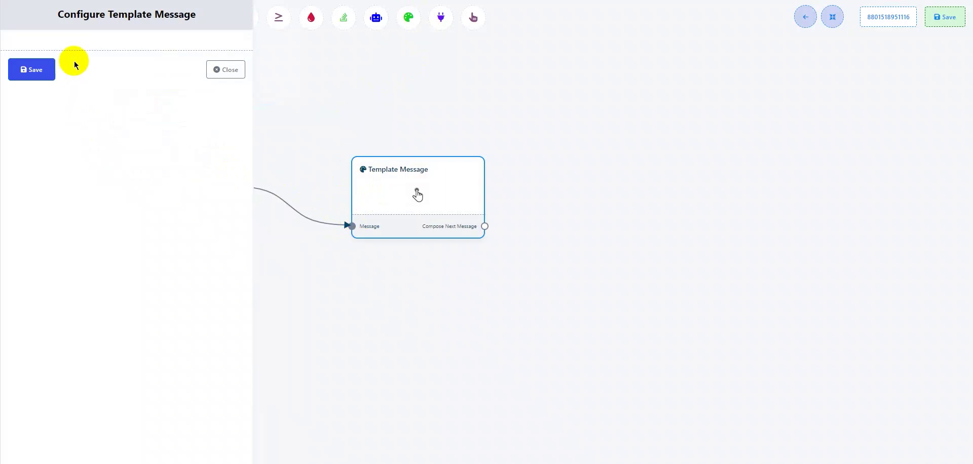
{"action": "left_click", "coordinate": [76, 61]}
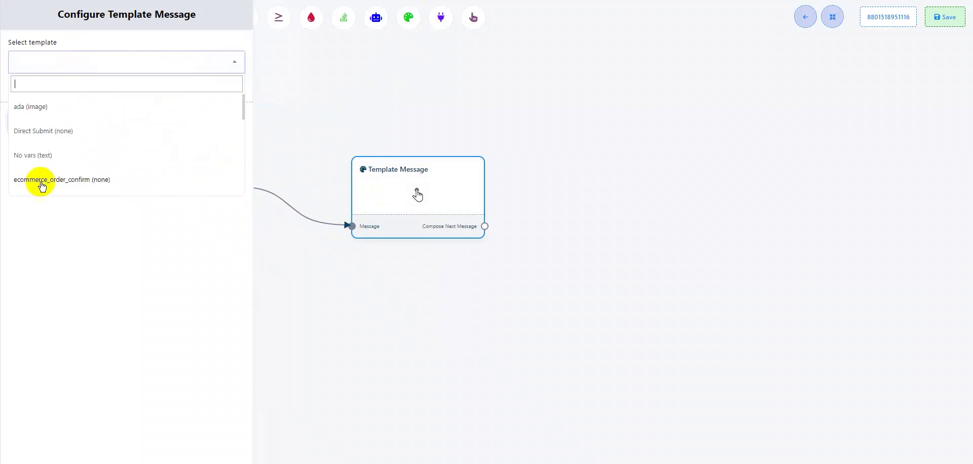
{"action": "scroll", "coordinate": [48, 160], "scroll_direction": "down", "scroll_amount": 5}
{"action": "scroll", "coordinate": [49, 166], "scroll_direction": "down", "scroll_amount": 6}
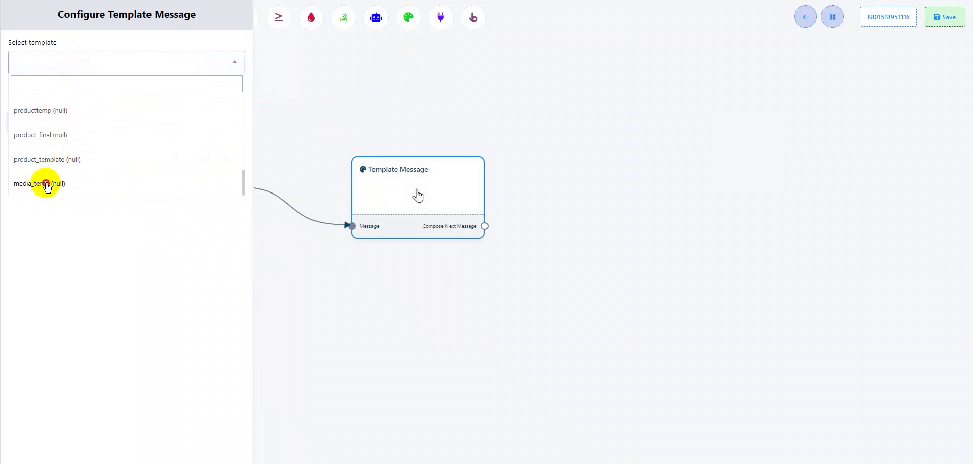
{"action": "left_click", "coordinate": [44, 183]}
{"action": "left_click", "coordinate": [38, 122]}
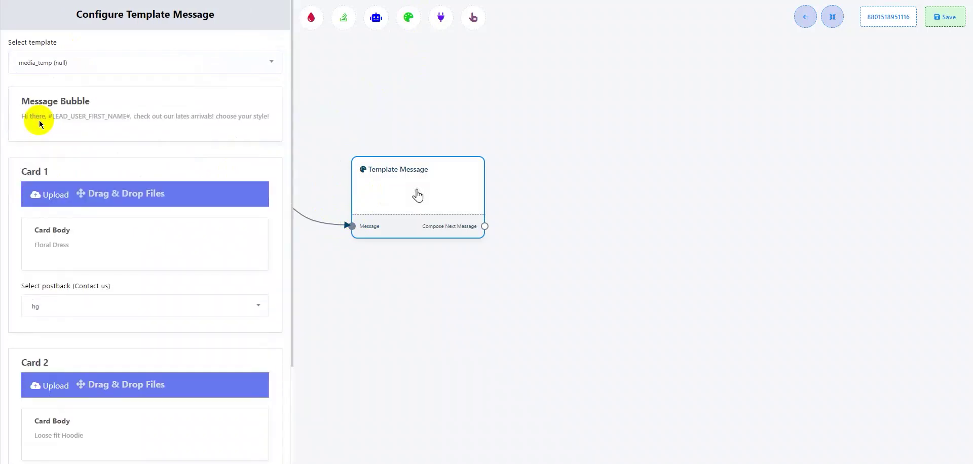
- Upload the image Screenshot (1).png to Card 1 of the template message
{"action": "left_click", "coordinate": [46, 195]}
{"action": "left_click", "coordinate": [223, 49]}
{"action": "left_click", "coordinate": [397, 195]}
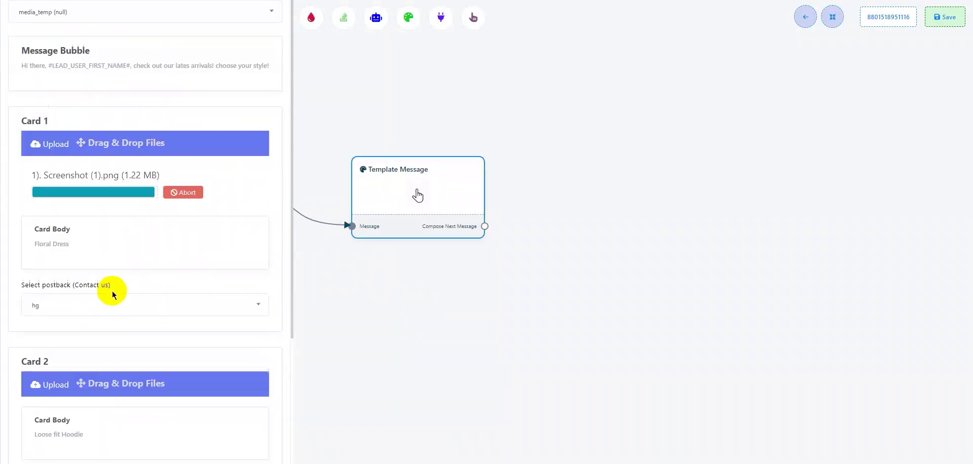
- Upload the image Screenshot.png to Card 2 and save the template message configuration
{"action": "scroll", "coordinate": [92, 277], "scroll_direction": "down", "scroll_amount": 3}
{"action": "left_click", "coordinate": [58, 262]}
{"action": "left_click", "coordinate": [279, 35]}
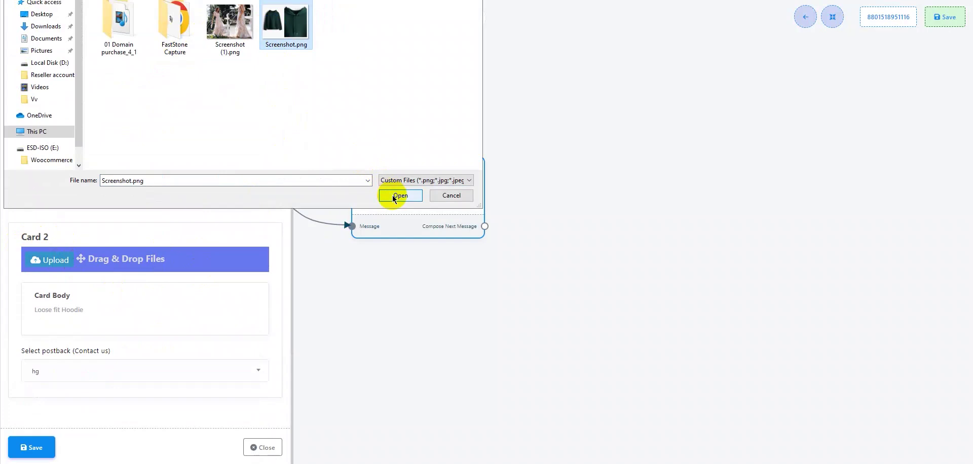
{"action": "left_click", "coordinate": [396, 196]}
{"action": "scroll", "coordinate": [159, 336], "scroll_direction": "down", "scroll_amount": 1}
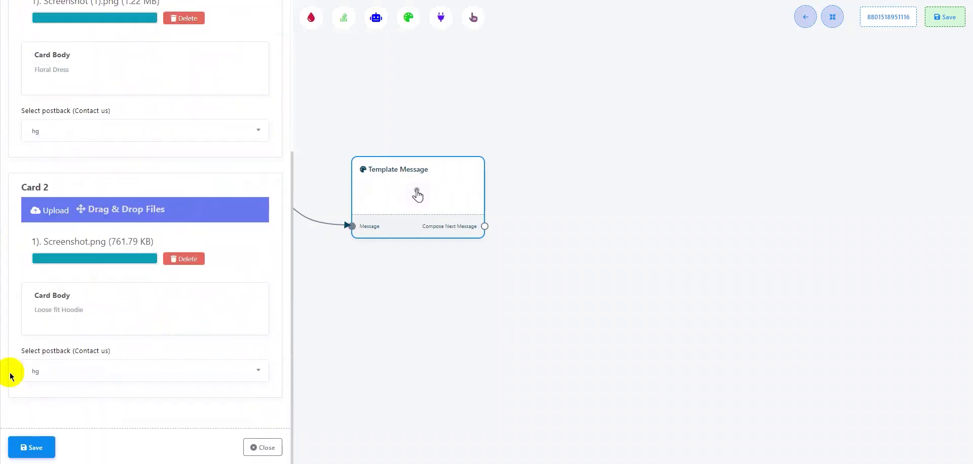
{"action": "left_click", "coordinate": [30, 447]}
- Rearrange the blocks on the flow canvas and save the bot flow
{"action": "left_click_drag", "start_coordinate": [365, 243], "coordinate": [337, 194]}
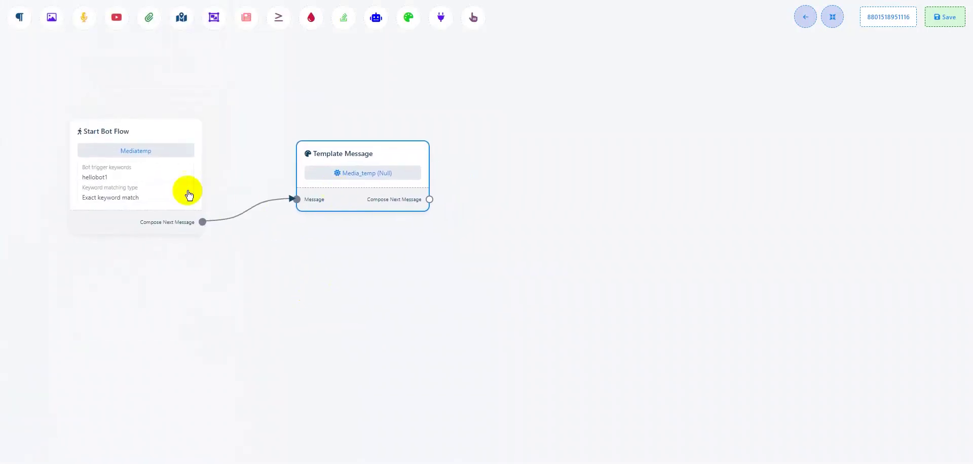
{"action": "left_click_drag", "start_coordinate": [187, 193], "coordinate": [213, 191]}
{"action": "left_click", "coordinate": [827, 28]}
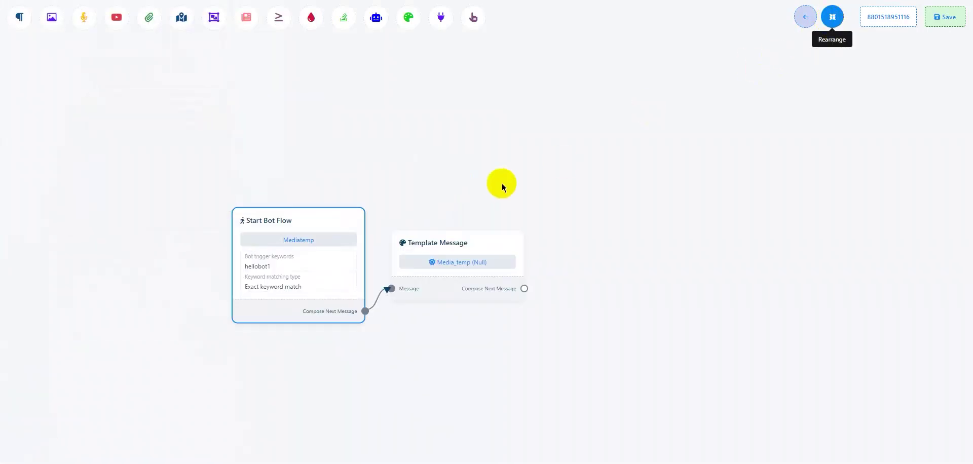
{"action": "left_click", "coordinate": [944, 17]}
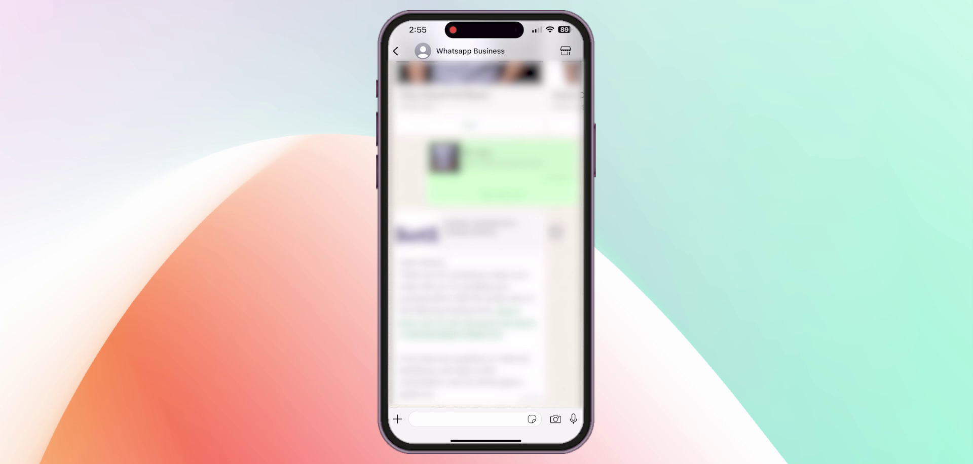
- Switch to the WhatsApp Business chat on the phone and send the message "Hellobot1"
{"action": "left_click", "coordinate": [466, 419]}
{"action": "type", "text": "Hell"}
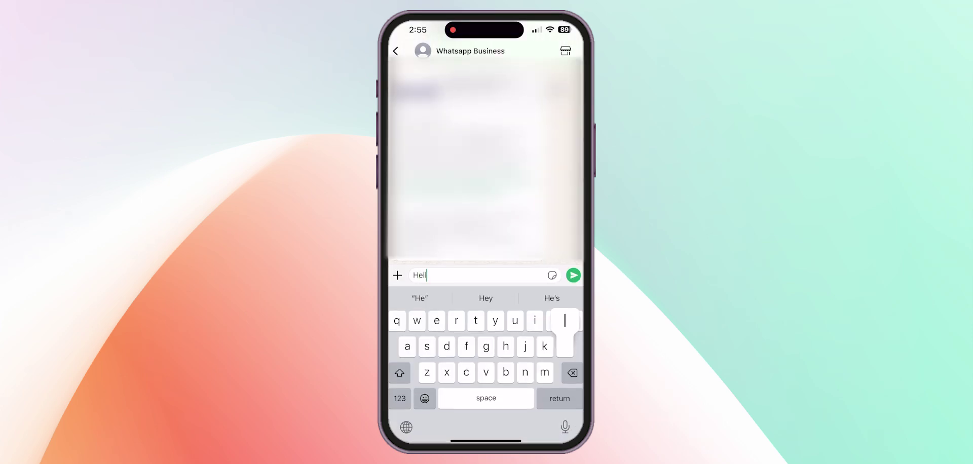
{"action": "type", "text": "obot1"}
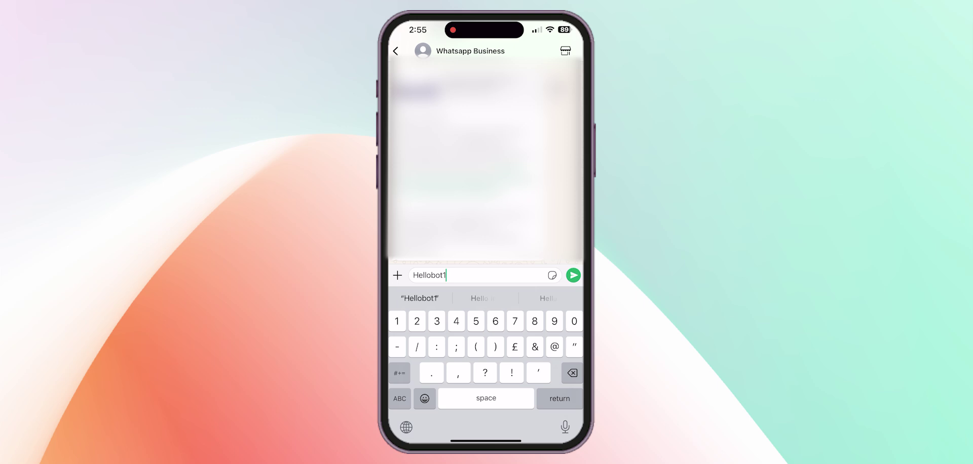
{"action": "key", "text": "Return"}
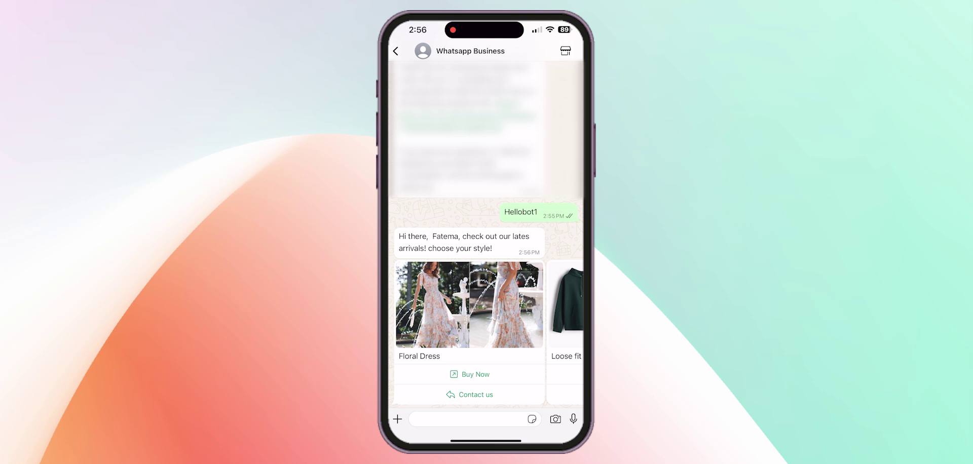
- Browse both carousel cards, then follow the Floral Dress card's Buy Now link and look through the product page
{"action": "scroll", "coordinate": [485, 332], "scroll_direction": "right", "scroll_amount": 5}
{"action": "scroll", "coordinate": [485, 332], "scroll_direction": "left", "scroll_amount": 5}
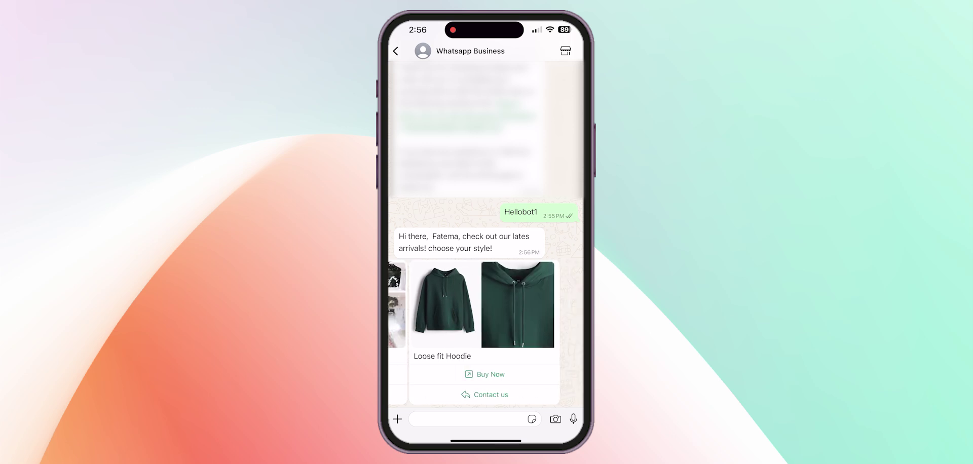
{"action": "left_click", "coordinate": [469, 374]}
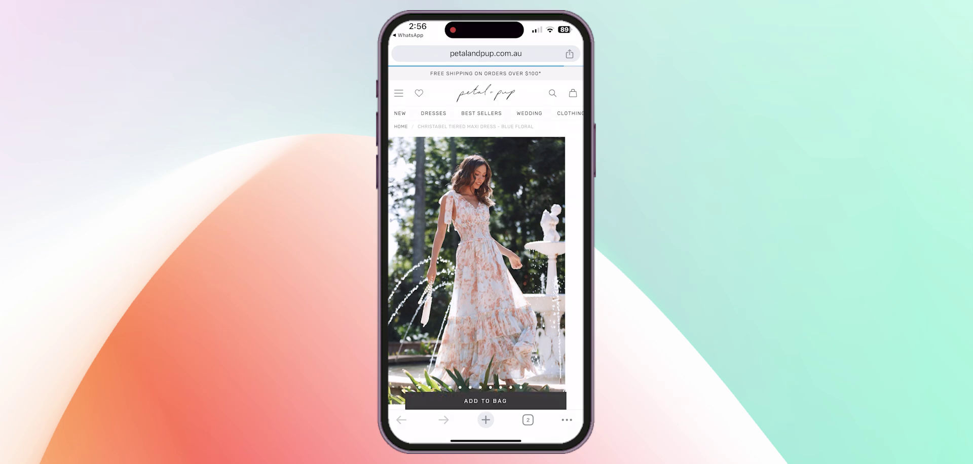
{"action": "scroll", "coordinate": [486, 243], "scroll_direction": "down", "scroll_amount": 10}
{"action": "scroll", "coordinate": [486, 243], "scroll_direction": "up", "scroll_amount": 5}
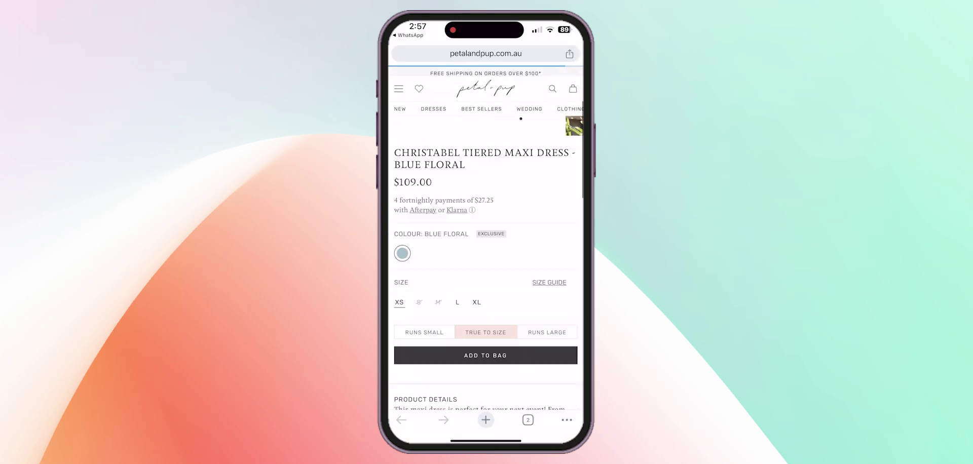
- Return to the WhatsApp chat and send the Floral Dress card's "Contact us" quick reply
{"action": "left_click_drag", "start_coordinate": [485, 441], "coordinate": [485, 253]}
{"action": "left_click", "coordinate": [446, 260]}
{"action": "left_click", "coordinate": [471, 395]}
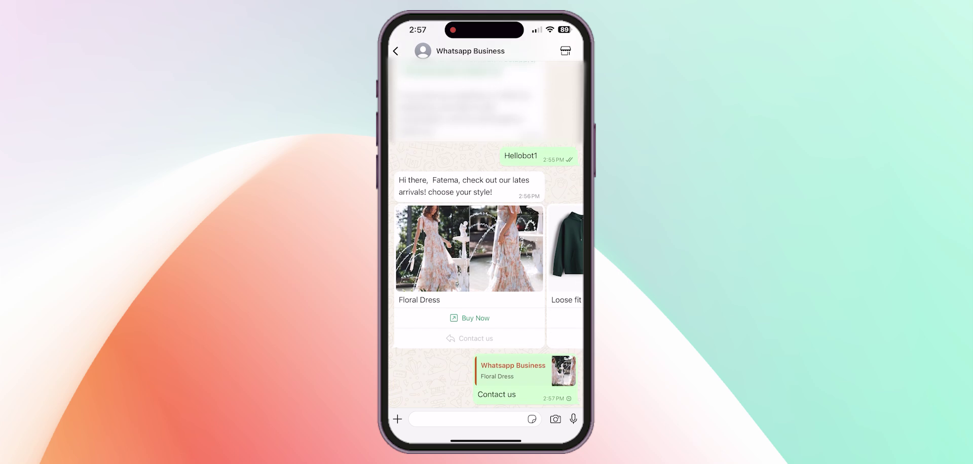
{"action": "scroll", "coordinate": [485, 276], "scroll_direction": "right", "scroll_amount": 3}
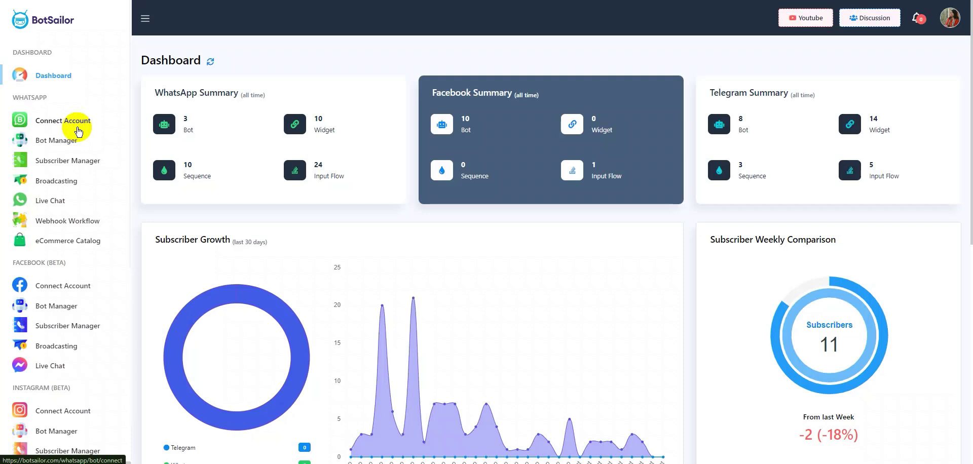
- In BotSailor's WhatsApp message templates, start a carousel media template named "temp_for_video_media" in the Marketing category
{"action": "left_click", "coordinate": [57, 138]}
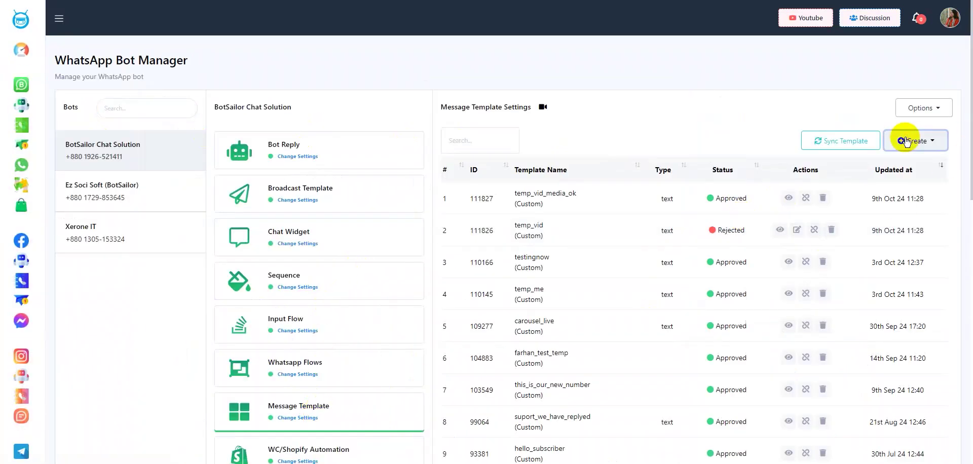
{"action": "left_click", "coordinate": [916, 141]}
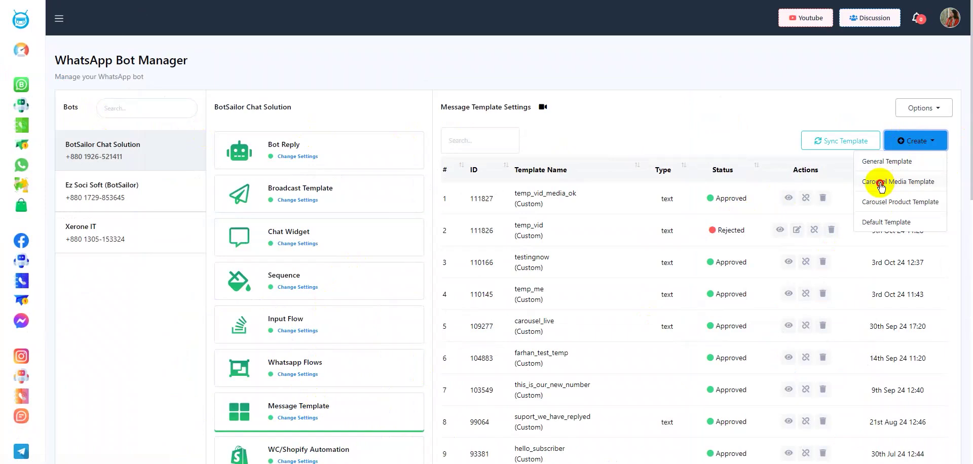
{"action": "left_click", "coordinate": [884, 181]}
{"action": "left_click", "coordinate": [654, 65]}
{"action": "type", "text": "temp_t"}
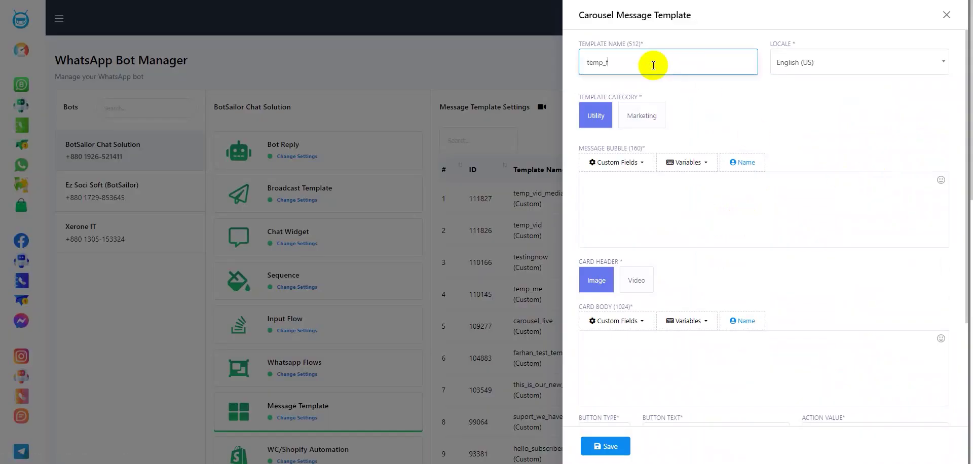
{"action": "type", "text": "or_video_media"}
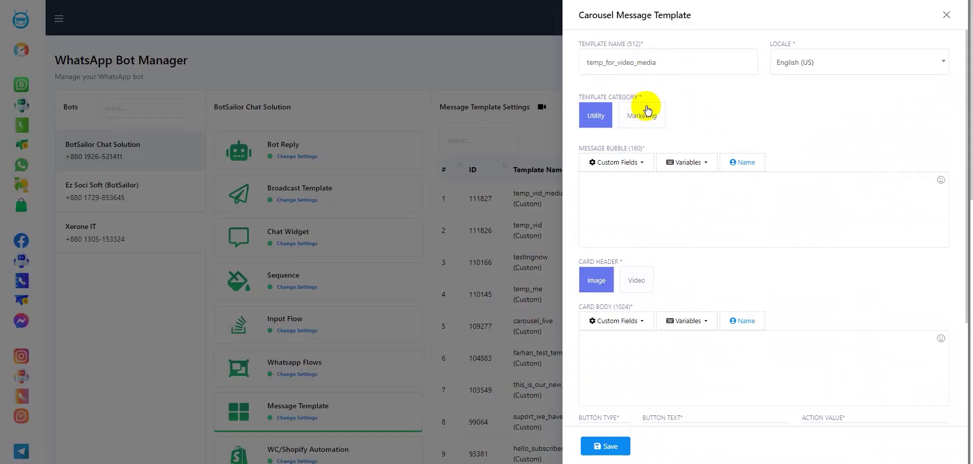
{"action": "left_click", "coordinate": [643, 112]}
- Write the message bubble "Hi there, #User-Name#, can't make it to our store? No problem! Take a virtual tour and shop from the comfort of your home."
{"action": "left_click", "coordinate": [621, 190]}
{"action": "type", "text": "Hi there,"}
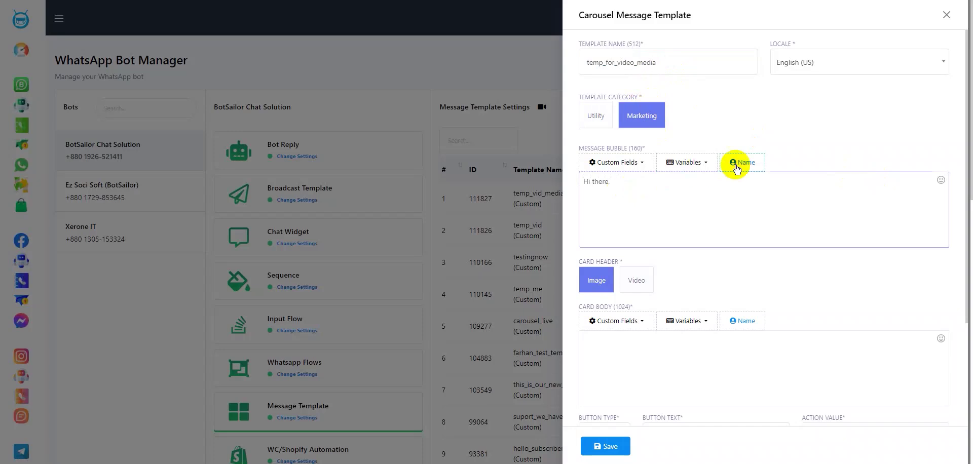
{"action": "left_click", "coordinate": [742, 162]}
{"action": "type", "text": ", can't make it to our store? No problem! Take a virtual tour and shop from the comfort of your home."}
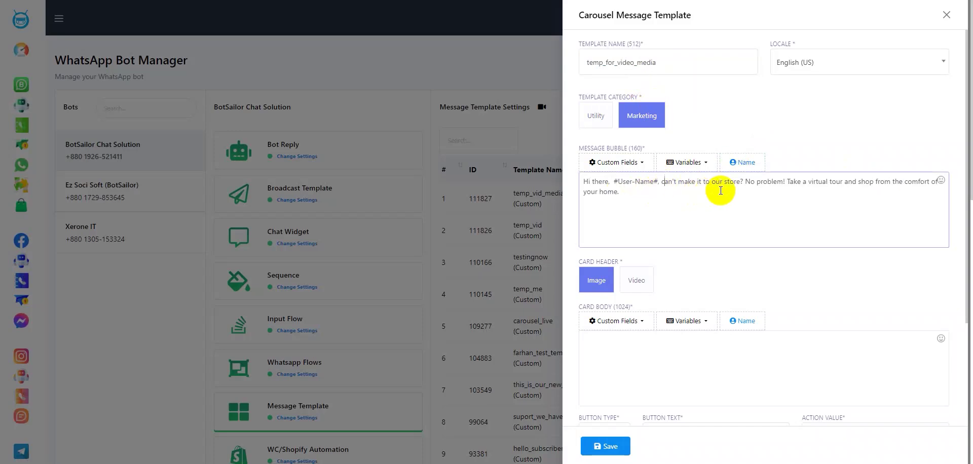
- Set the card header to Video and enter the card body "See our latest arrivals today & grab the deal for you!"
{"action": "scroll", "coordinate": [689, 279], "scroll_direction": "down", "scroll_amount": 2}
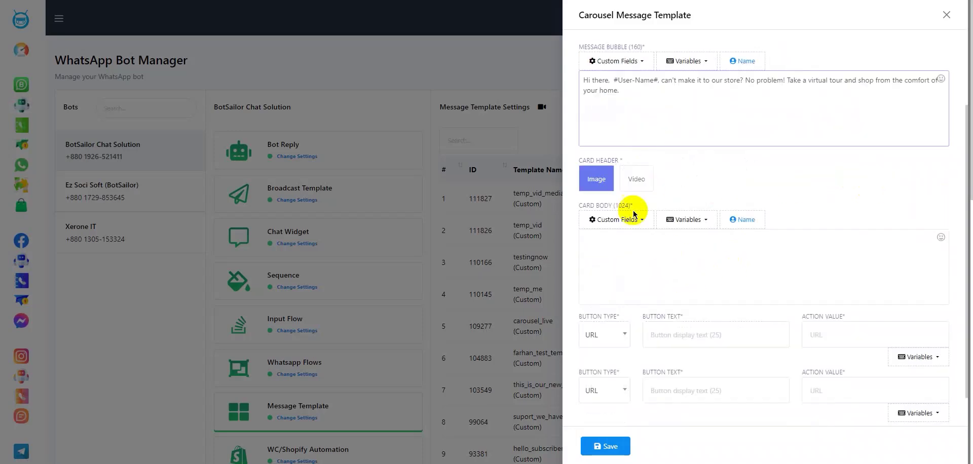
{"action": "left_click", "coordinate": [636, 178]}
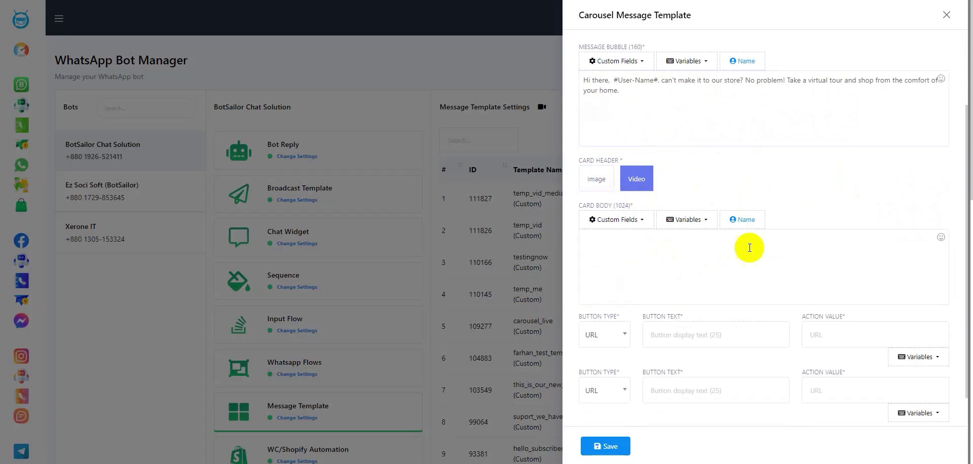
{"action": "left_click", "coordinate": [617, 242]}
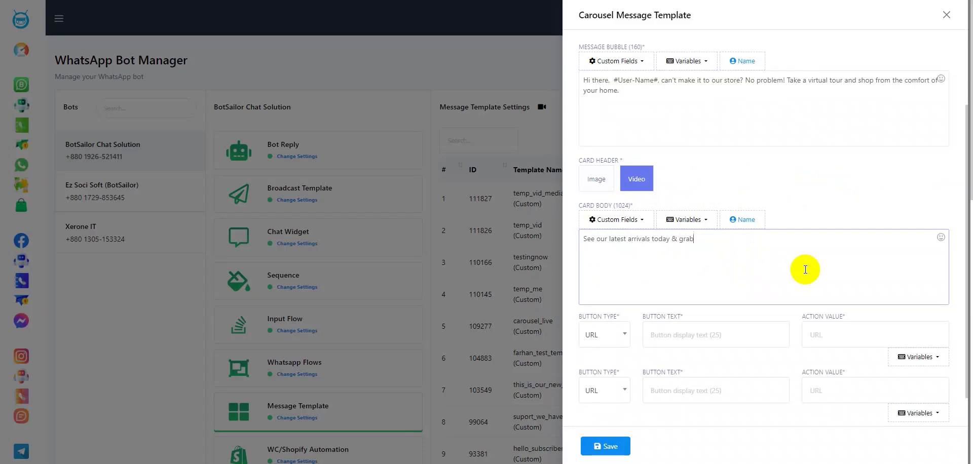
- Give the first card a URL button "Visit now!" and paste Zara's US women's jeans page address as its action value
{"action": "scroll", "coordinate": [733, 306], "scroll_direction": "down", "scroll_amount": 1}
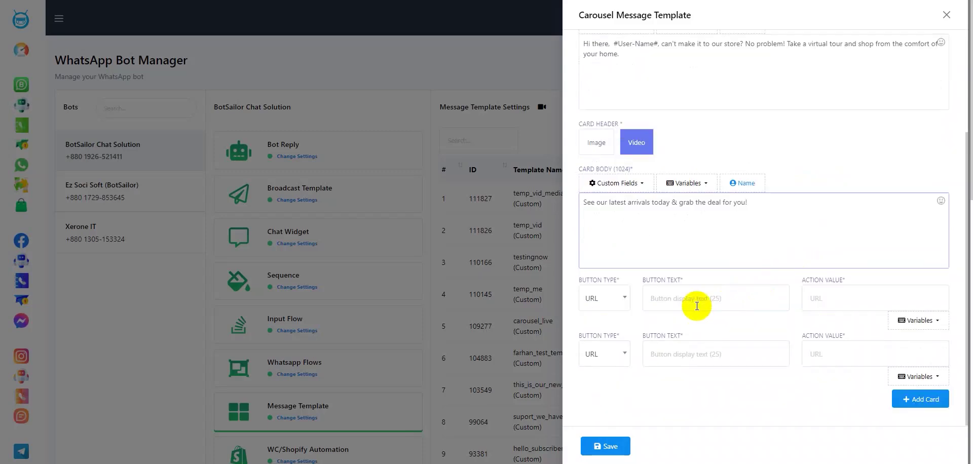
{"action": "left_click", "coordinate": [625, 304]}
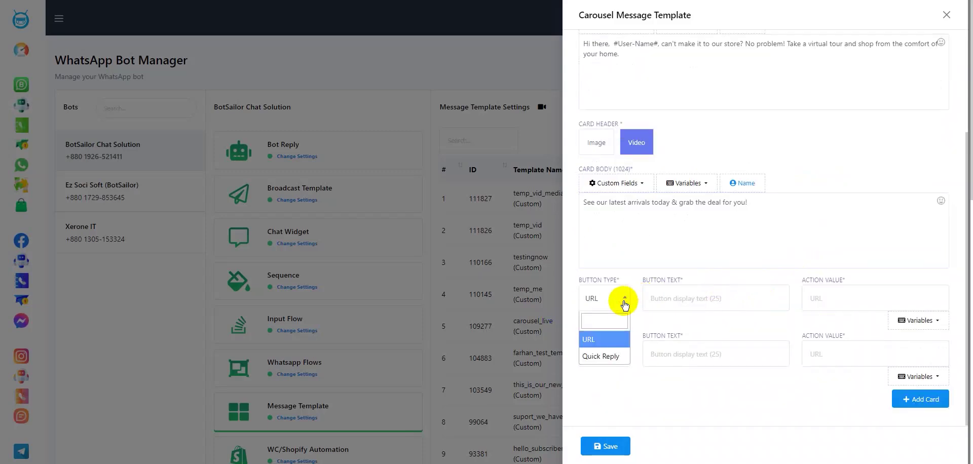
{"action": "left_click", "coordinate": [623, 301]}
{"action": "left_click", "coordinate": [677, 300]}
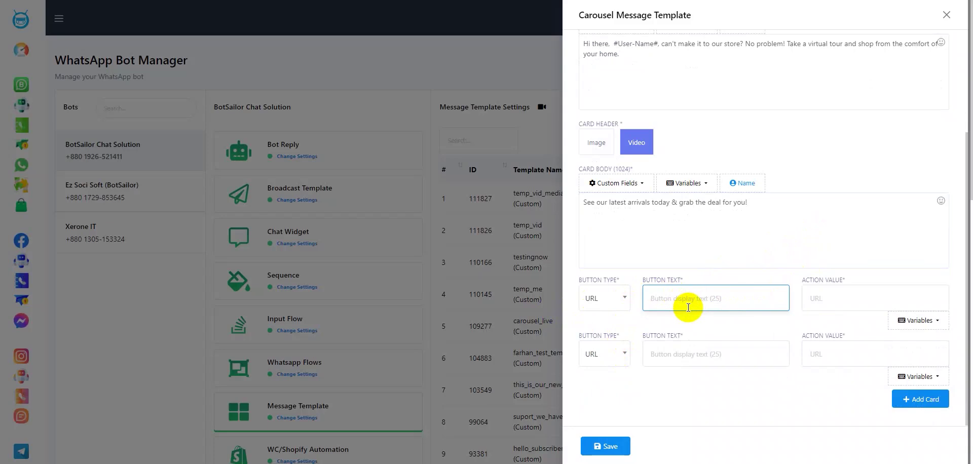
{"action": "type", "text": "Visit now!"}
{"action": "left_click", "coordinate": [817, 301]}
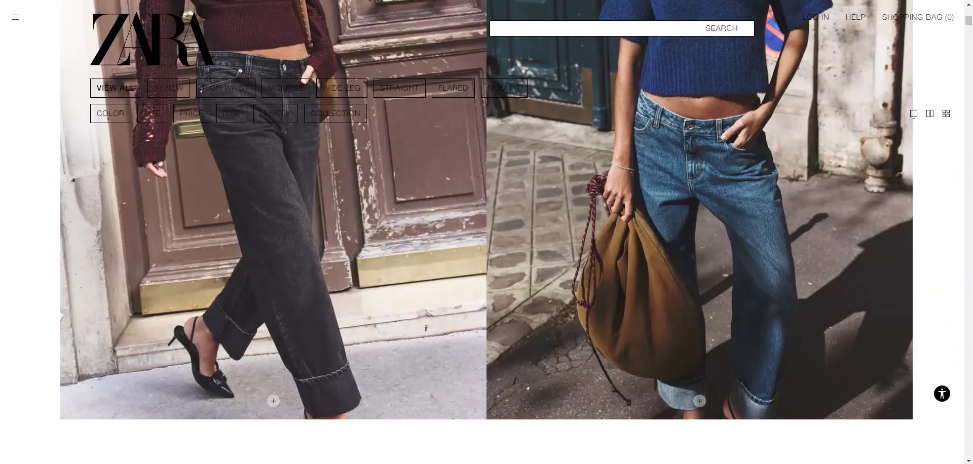
{"action": "right_click", "coordinate": [238, 61]}
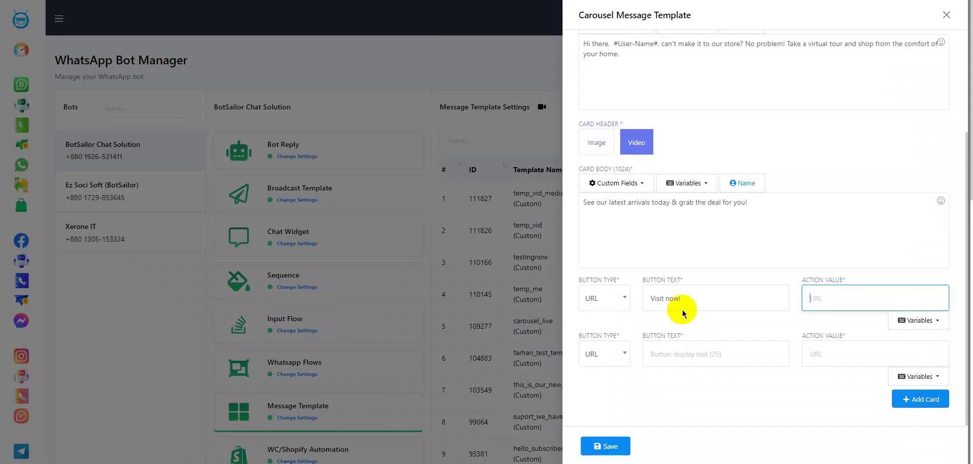
{"action": "right_click", "coordinate": [856, 304]}
{"action": "left_click", "coordinate": [728, 178]}
- Make the first card's second button a Quick Reply with the text "Purchase now!"
{"action": "left_click", "coordinate": [613, 354]}
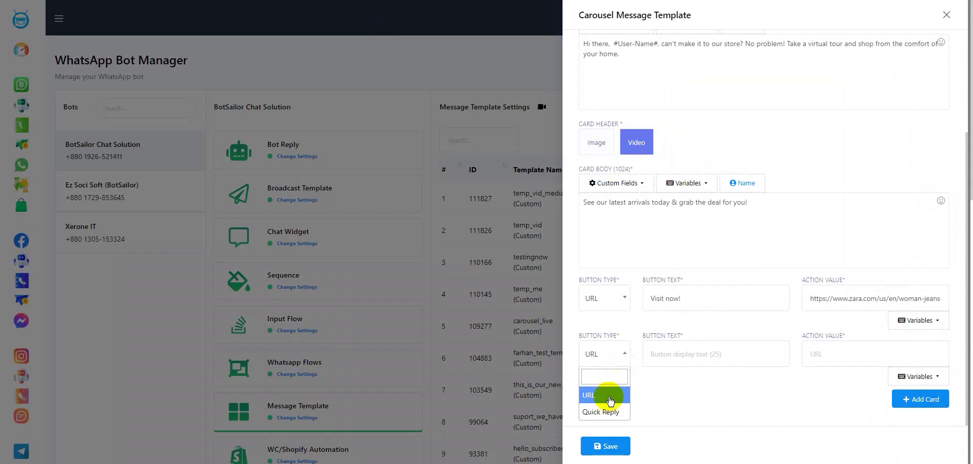
{"action": "left_click", "coordinate": [600, 411]}
{"action": "left_click", "coordinate": [683, 369]}
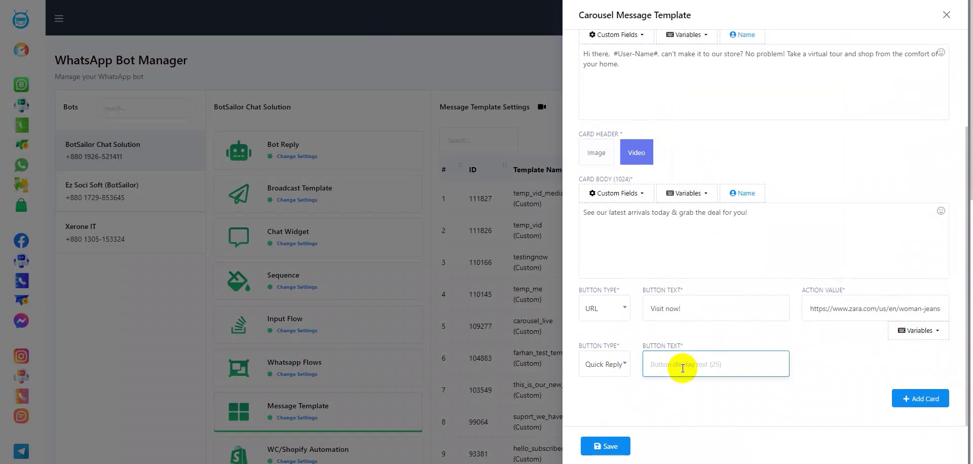
{"action": "type", "text": "Purchase now!"}
- Add a second card to the carousel with the body text "Serence working environment!"
{"action": "left_click", "coordinate": [909, 399]}
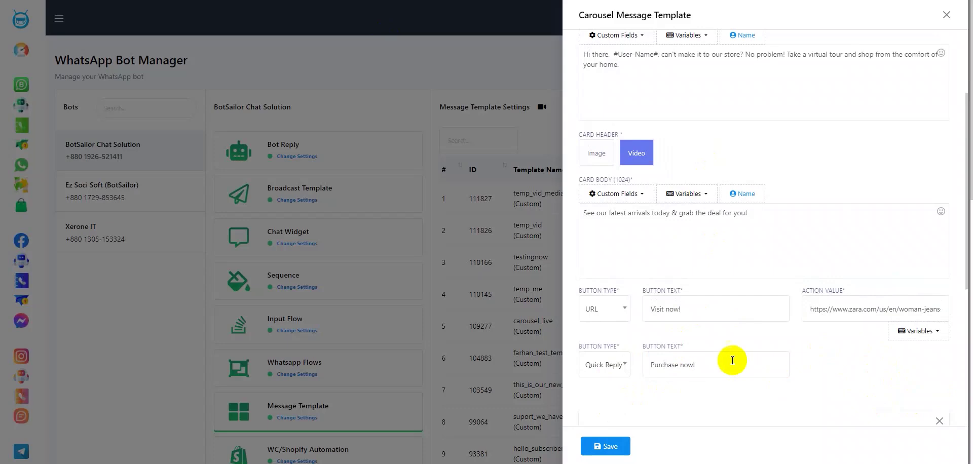
{"action": "scroll", "coordinate": [733, 360], "scroll_direction": "down", "scroll_amount": 3}
{"action": "left_click", "coordinate": [707, 327]}
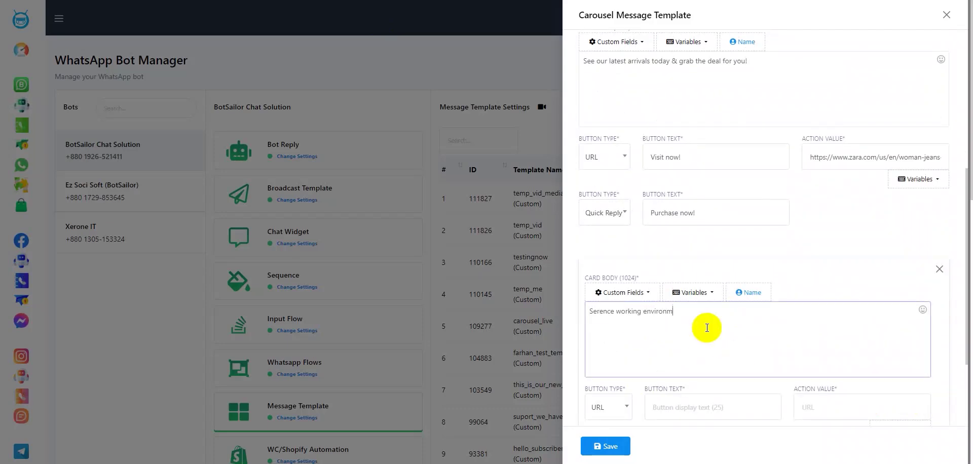
{"action": "type", "text": "Serence working environment!"}
- Give the second card a URL button "Visit now" with the same Zara women's jeans page address
{"action": "scroll", "coordinate": [705, 324], "scroll_direction": "down", "scroll_amount": 3}
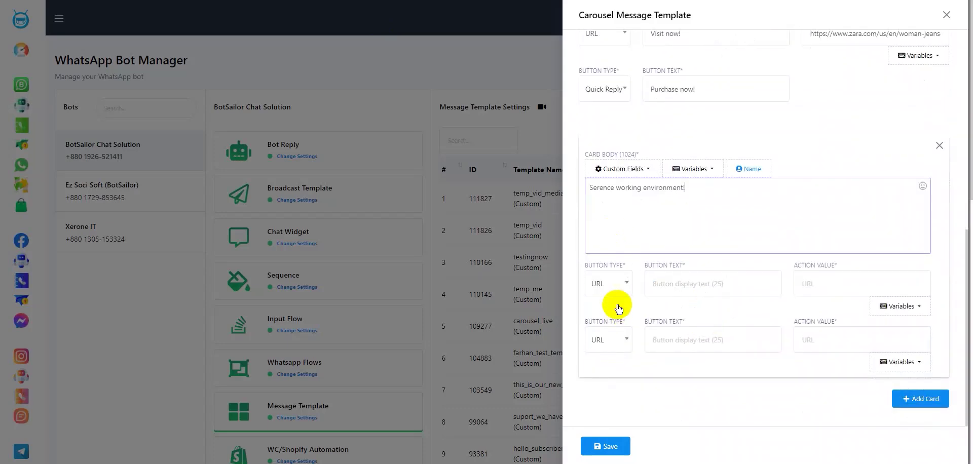
{"action": "left_click", "coordinate": [623, 282]}
{"action": "left_click", "coordinate": [678, 282]}
{"action": "type", "text": "Visit now"}
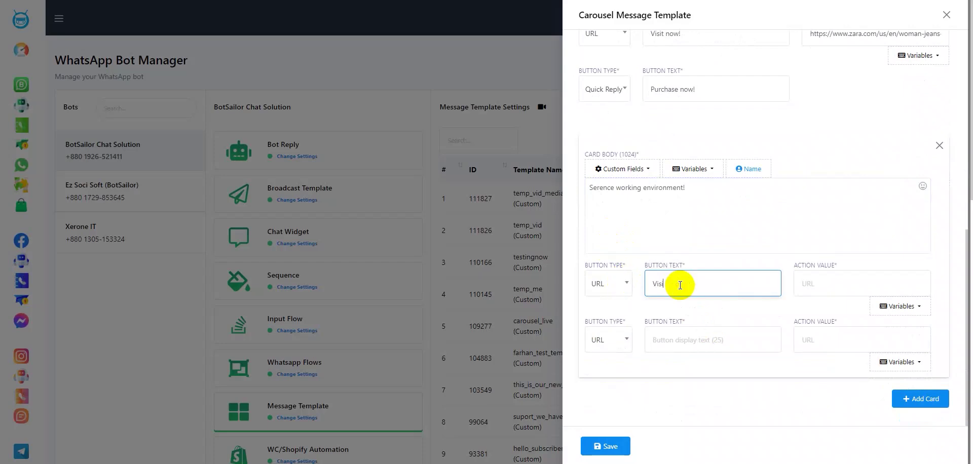
{"action": "left_click", "coordinate": [809, 276]}
{"action": "key", "text": "ctrl+v"}
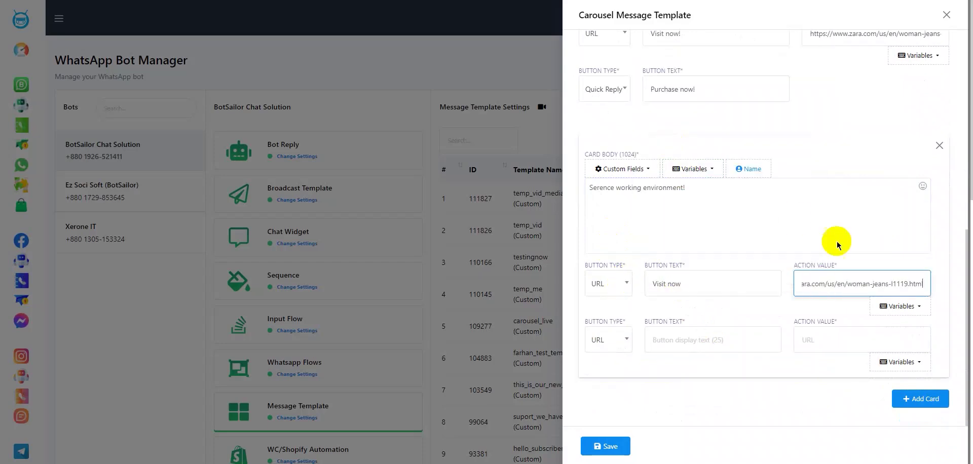
- Make the second card's other button a Quick Reply reading "Purchase now", save the carousel template and close the form
{"action": "left_click", "coordinate": [616, 340]}
{"action": "left_click", "coordinate": [604, 398]}
{"action": "left_click", "coordinate": [720, 353]}
{"action": "type", "text": "Purchase now"}
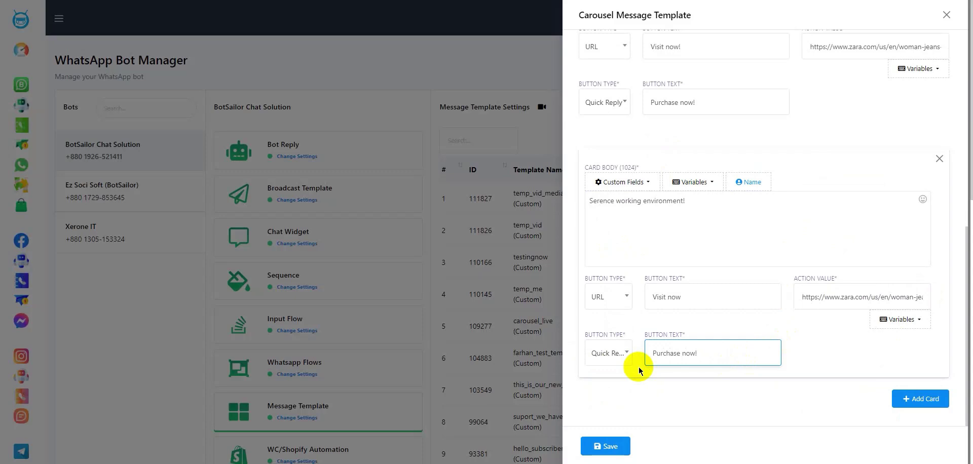
{"action": "left_click", "coordinate": [604, 446]}
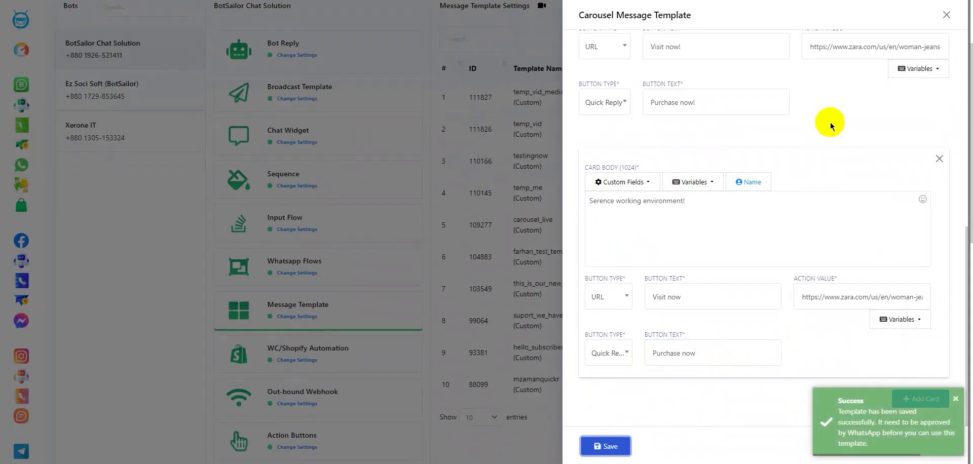
{"action": "left_click", "coordinate": [946, 15]}
- Sync the message templates with WhatsApp and check the approval status of temp_for_video_media
{"action": "scroll", "coordinate": [679, 134], "scroll_direction": "up", "scroll_amount": 2}
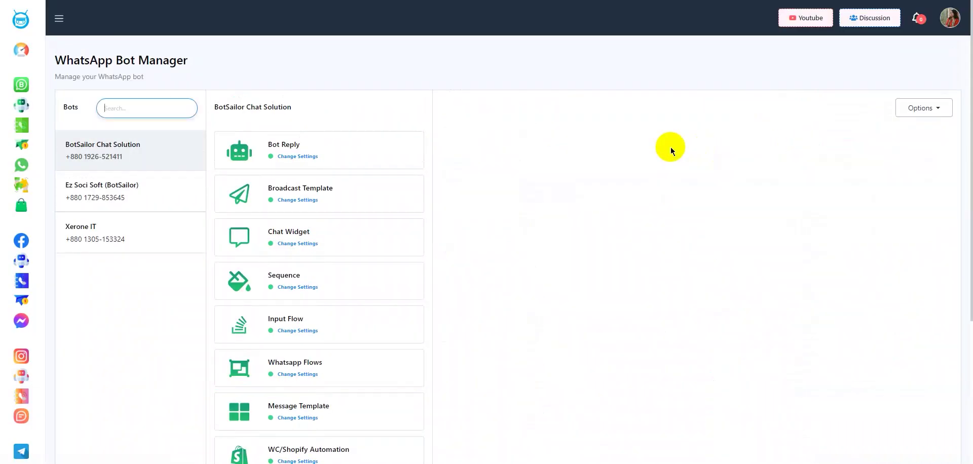
{"action": "scroll", "coordinate": [671, 147], "scroll_direction": "down", "scroll_amount": 1}
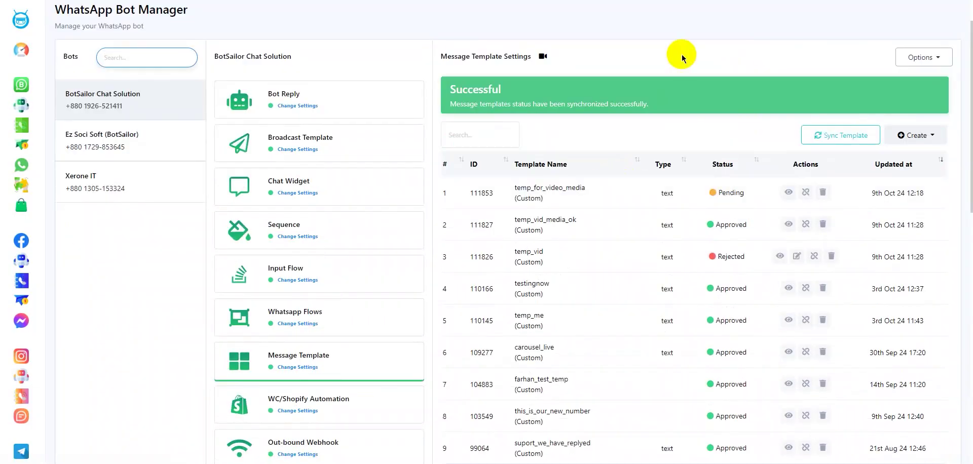
{"action": "left_click", "coordinate": [811, 135]}
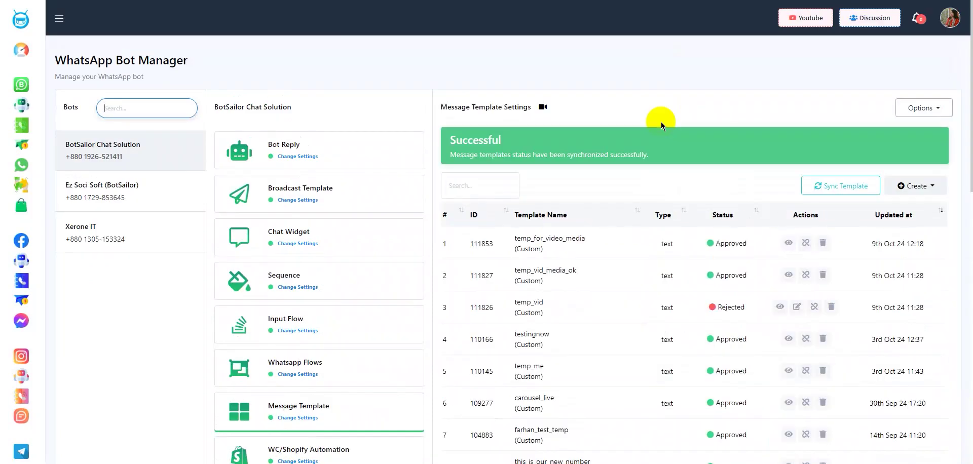
{"action": "scroll", "coordinate": [659, 127], "scroll_direction": "down", "scroll_amount": 2}
{"action": "left_click_drag", "start_coordinate": [513, 136], "coordinate": [700, 142]}
{"action": "left_click", "coordinate": [710, 142]}
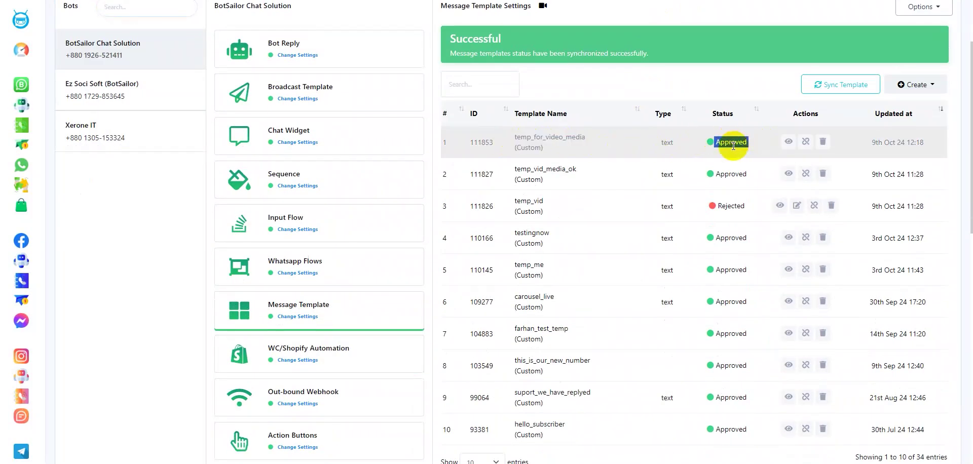
- Start a new bot reply flow titled "Hitempvid", triggered by an exact match of the keyword "hivideotemp"
{"action": "left_click", "coordinate": [315, 57]}
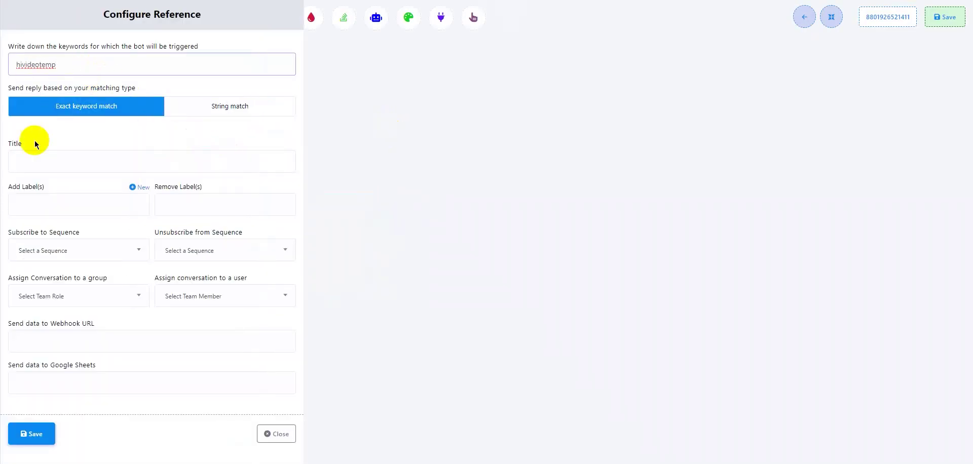
{"action": "left_click", "coordinate": [38, 161]}
{"action": "type", "text": "Hitempvid"}
{"action": "left_click", "coordinate": [32, 434]}
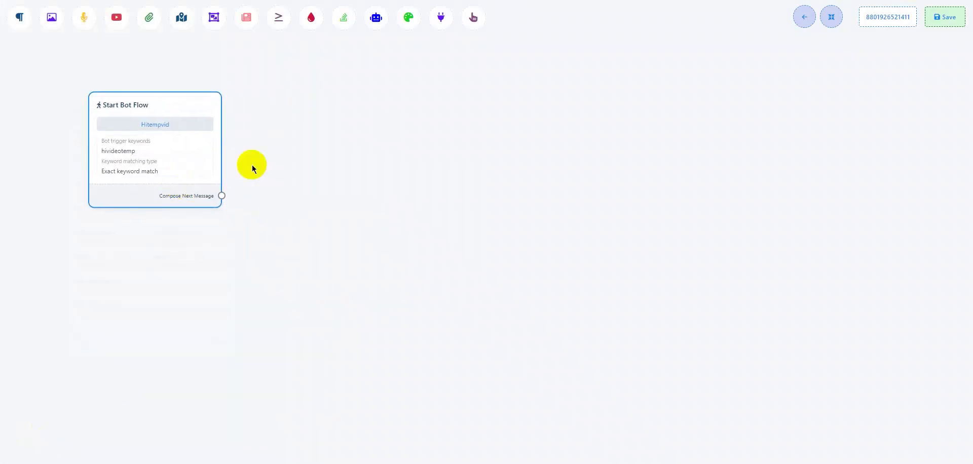
- Add a Template Message node to the flow and connect it to the Start Bot Flow node
{"action": "left_click", "coordinate": [408, 17]}
{"action": "left_click_drag", "start_coordinate": [222, 196], "coordinate": [366, 250]}
{"action": "left_click_drag", "start_coordinate": [432, 218], "coordinate": [355, 201]}
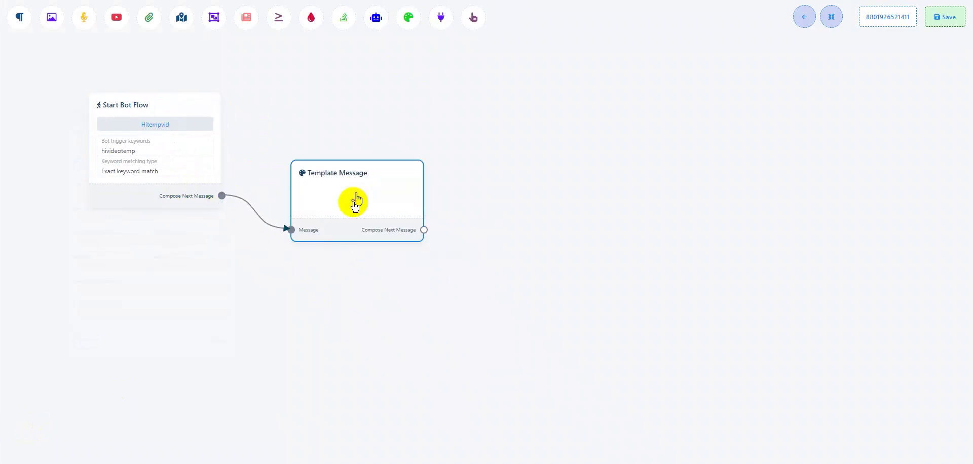
- Configure the Template Message node to use the temp_for_video_media template
{"action": "double_click", "coordinate": [354, 202]}
{"action": "left_click", "coordinate": [90, 71]}
{"action": "scroll", "coordinate": [76, 148], "scroll_direction": "down", "scroll_amount": 15}
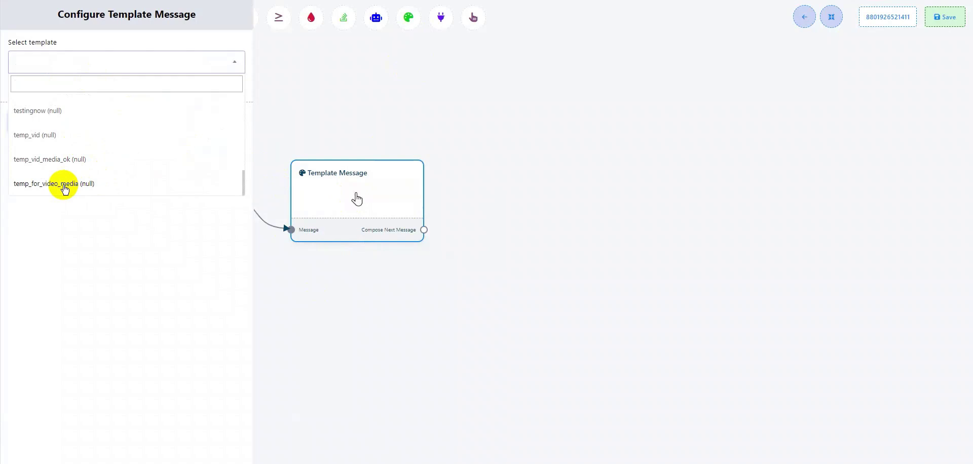
{"action": "left_click", "coordinate": [76, 184]}
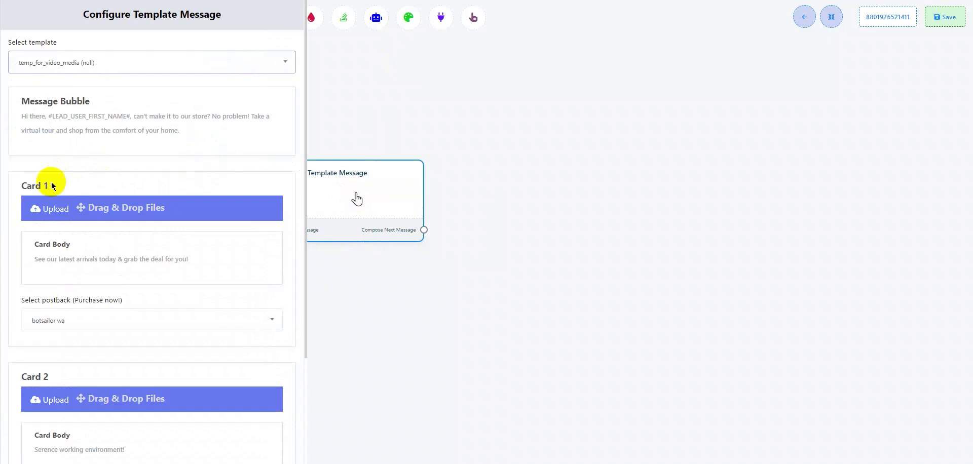
- Upload 8322525-hd_720_1366_25fps.mp4 to Card 1 and 3969469-uhd_3840_2160_25fps (1).mp4 to Card 2, then save the node configuration
{"action": "left_click", "coordinate": [61, 212]}
{"action": "left_click", "coordinate": [400, 193]}
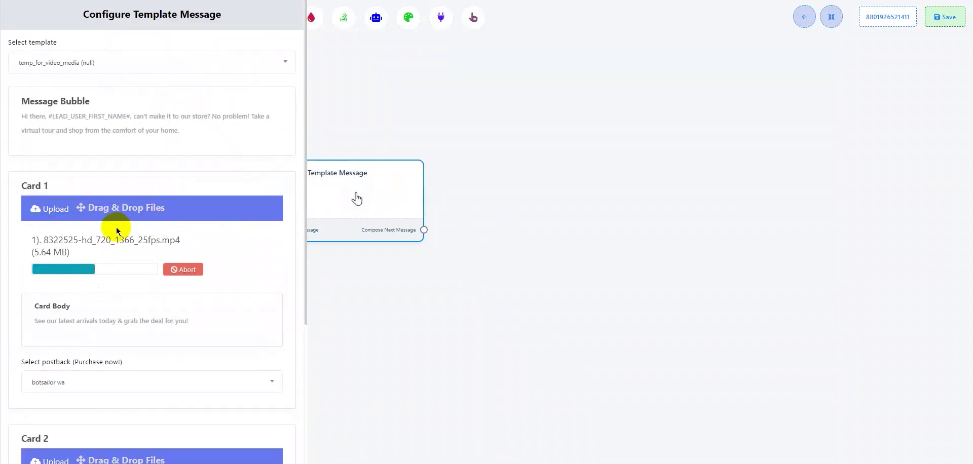
{"action": "scroll", "coordinate": [116, 229], "scroll_direction": "down", "scroll_amount": 3}
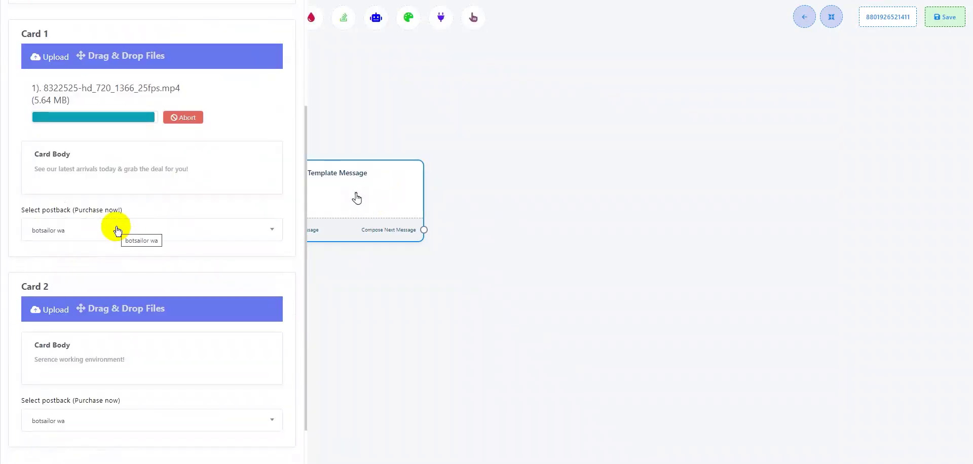
{"action": "left_click", "coordinate": [38, 309]}
{"action": "left_click", "coordinate": [285, 30]}
{"action": "left_click", "coordinate": [400, 196]}
{"action": "scroll", "coordinate": [119, 243], "scroll_direction": "down", "scroll_amount": 2}
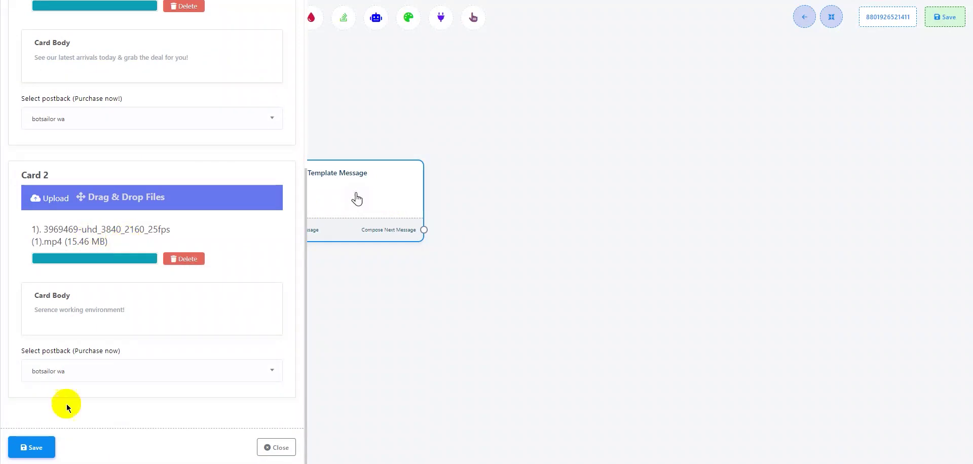
{"action": "left_click", "coordinate": [31, 448]}
- Open the bot's chat in WhatsApp Web and send the trigger keyword "hivideotemp"
{"action": "left_click", "coordinate": [831, 17]}
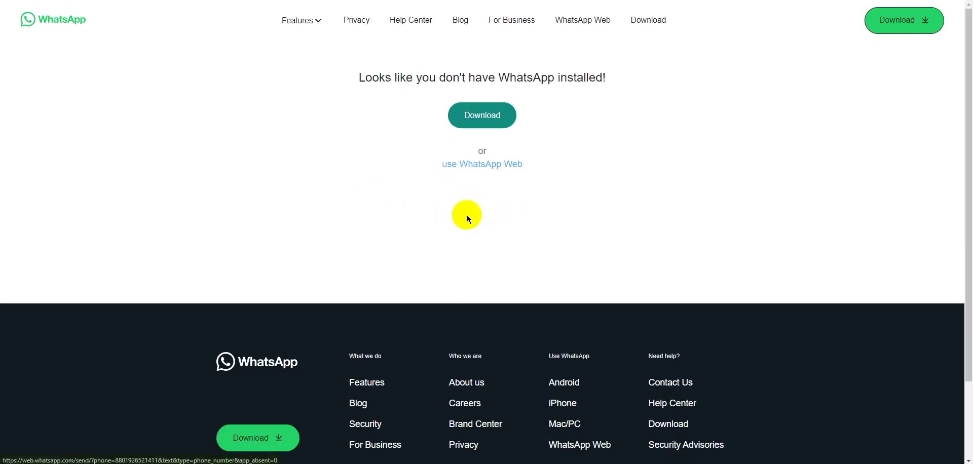
{"action": "left_click", "coordinate": [470, 167]}
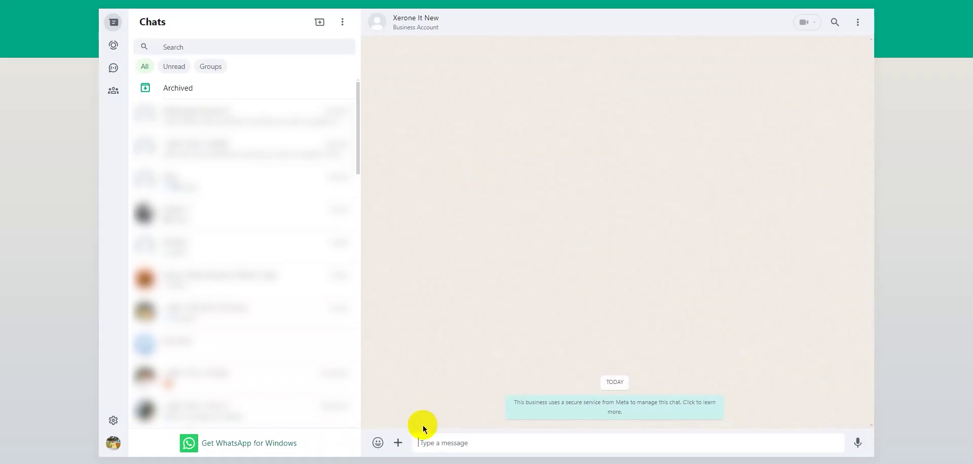
{"action": "type", "text": "hivideotemp"}
{"action": "key", "text": "Return"}
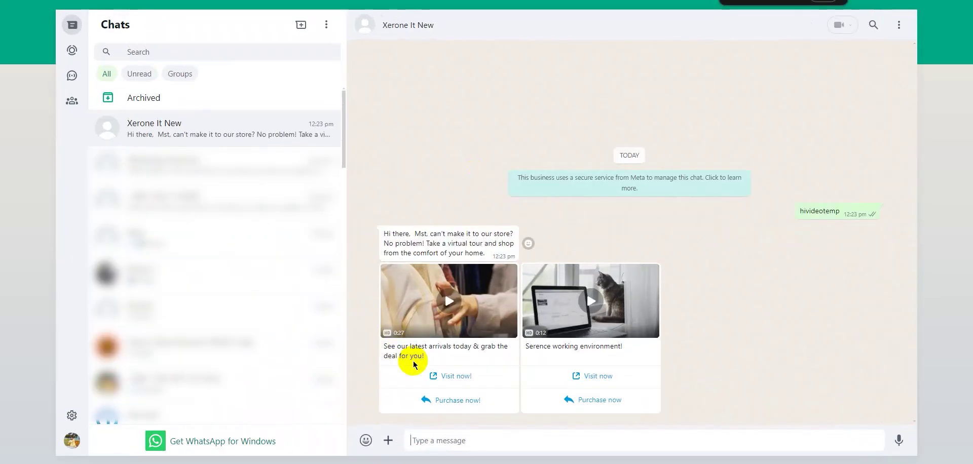
- Test the first video card by playing its video, opening its "Visit now!" link and sending its "Purchase now!" quick reply
{"action": "left_click", "coordinate": [447, 299]}
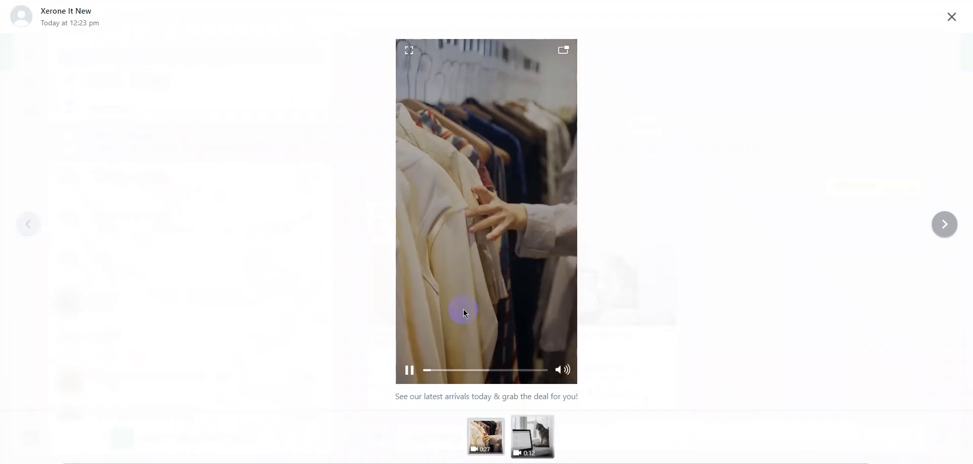
{"action": "left_click", "coordinate": [951, 17]}
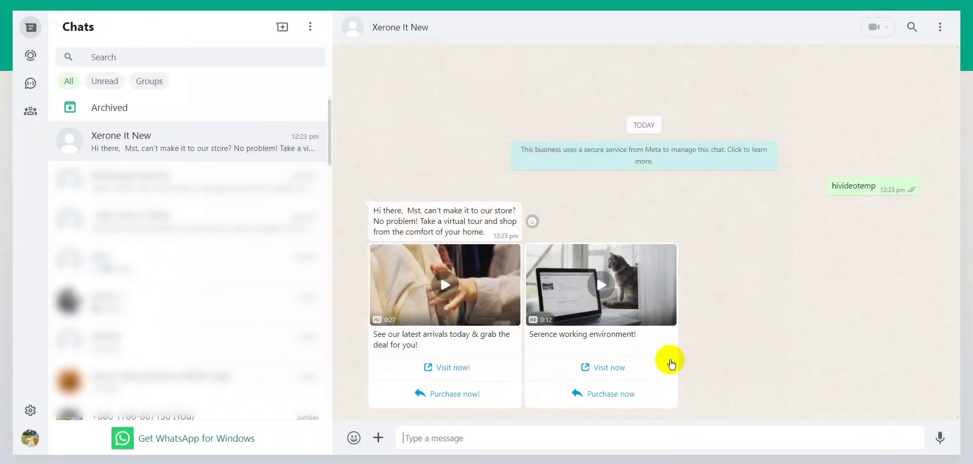
{"action": "left_click", "coordinate": [453, 367]}
{"action": "left_click", "coordinate": [555, 279]}
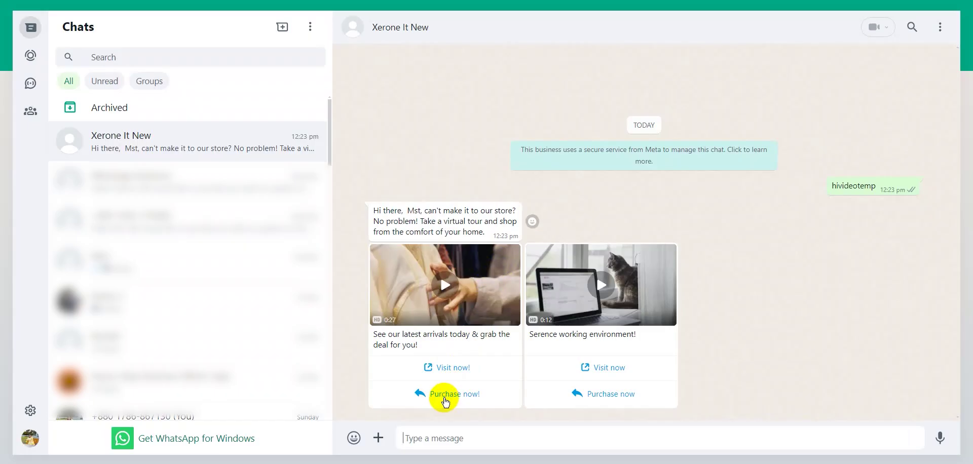
{"action": "left_click", "coordinate": [444, 399]}
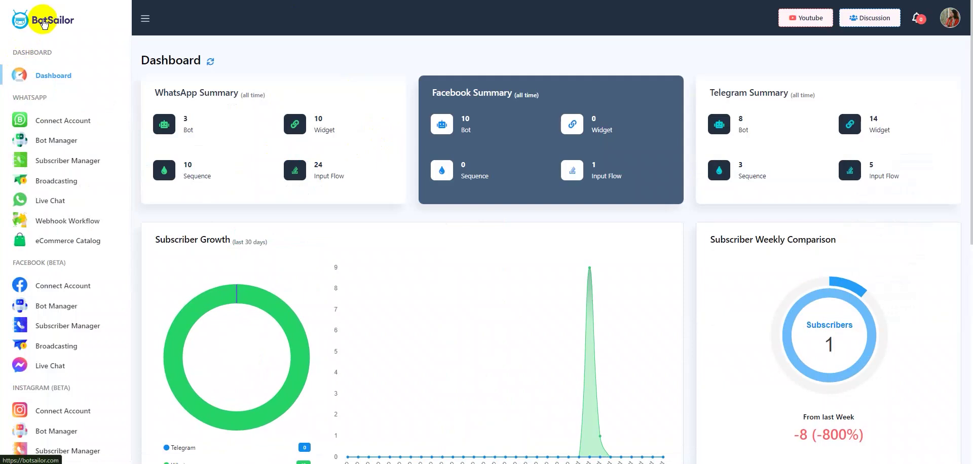
- Open the BotSailor website's home page from the dashboard
{"action": "left_click", "coordinate": [44, 23]}
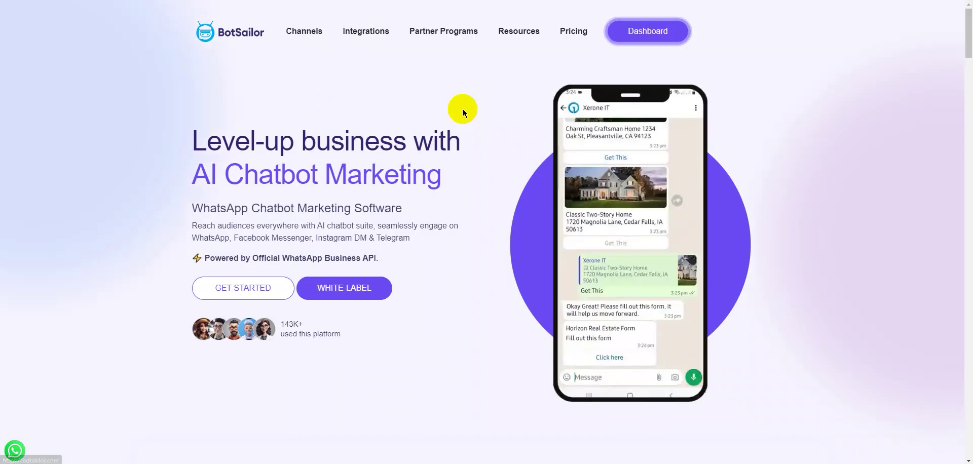